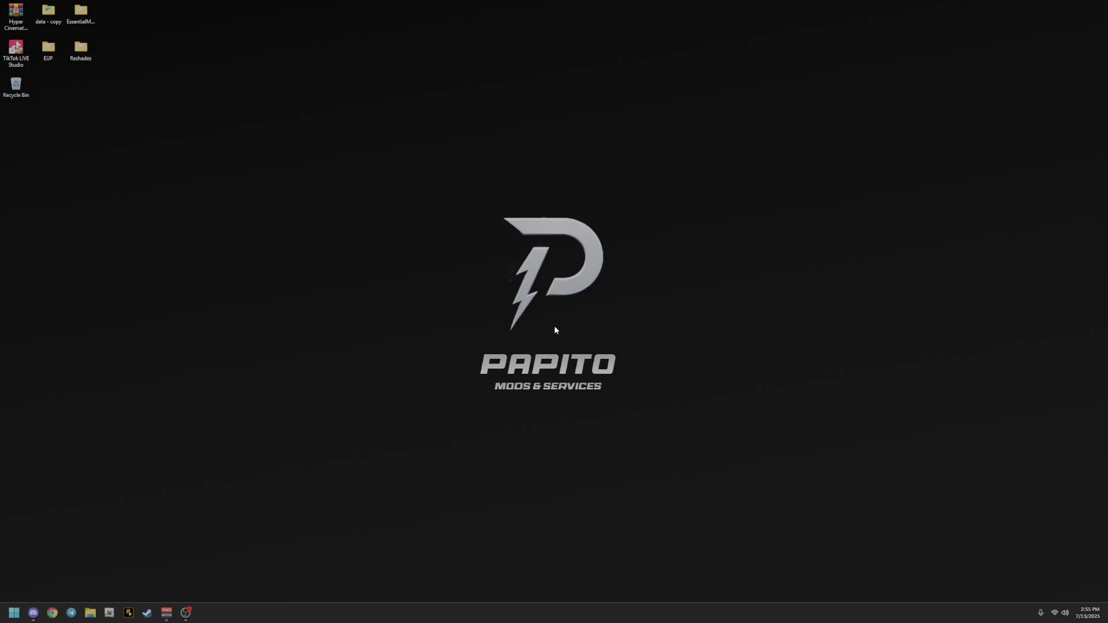
Switch to Discord and open the crosshairs channel in the FiveM Mods category of Papito's Mods & Services.
{"action": "left_click", "coordinate": [34, 612]}
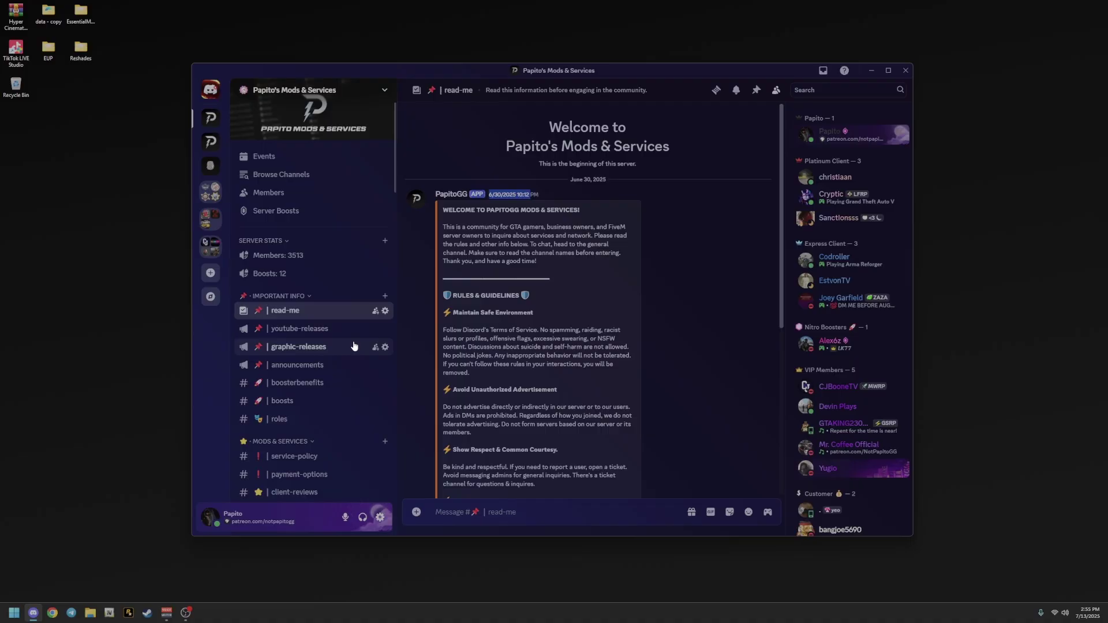
{"action": "scroll", "coordinate": [353, 347], "scroll_direction": "down", "scroll_amount": 5}
{"action": "scroll", "coordinate": [354, 347], "scroll_direction": "down", "scroll_amount": 5}
{"action": "left_click", "coordinate": [300, 411]}
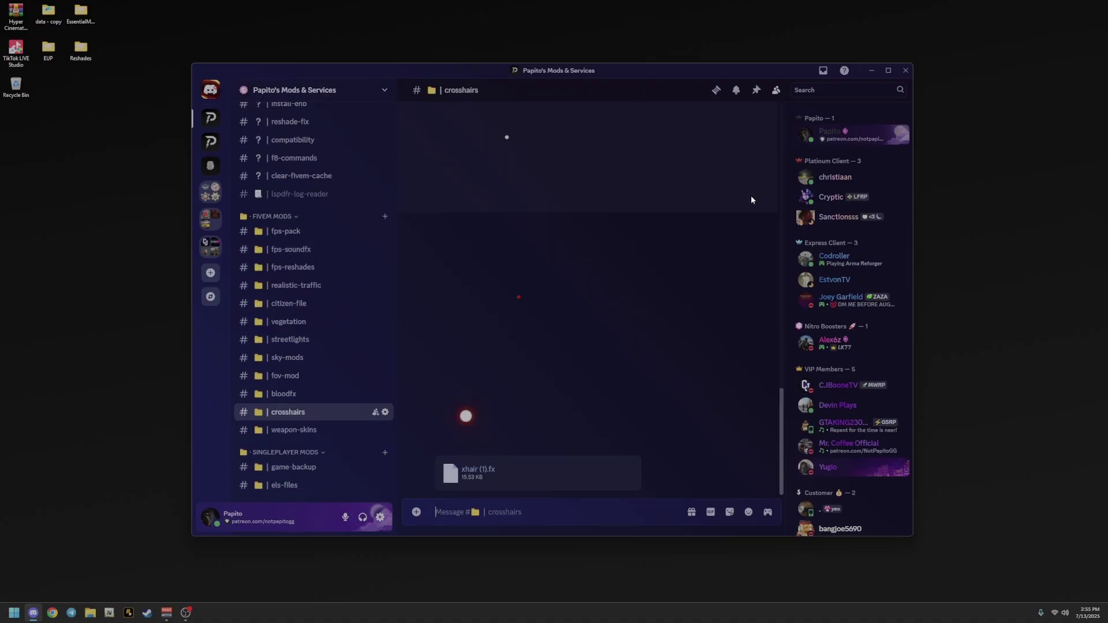
Save a crosshair image from the channel to the Downloads folder as a PNG named Layer, and close Discord.
{"action": "scroll", "coordinate": [346, 249], "scroll_direction": "up", "scroll_amount": 4}
{"action": "scroll", "coordinate": [346, 260], "scroll_direction": "down", "scroll_amount": 5}
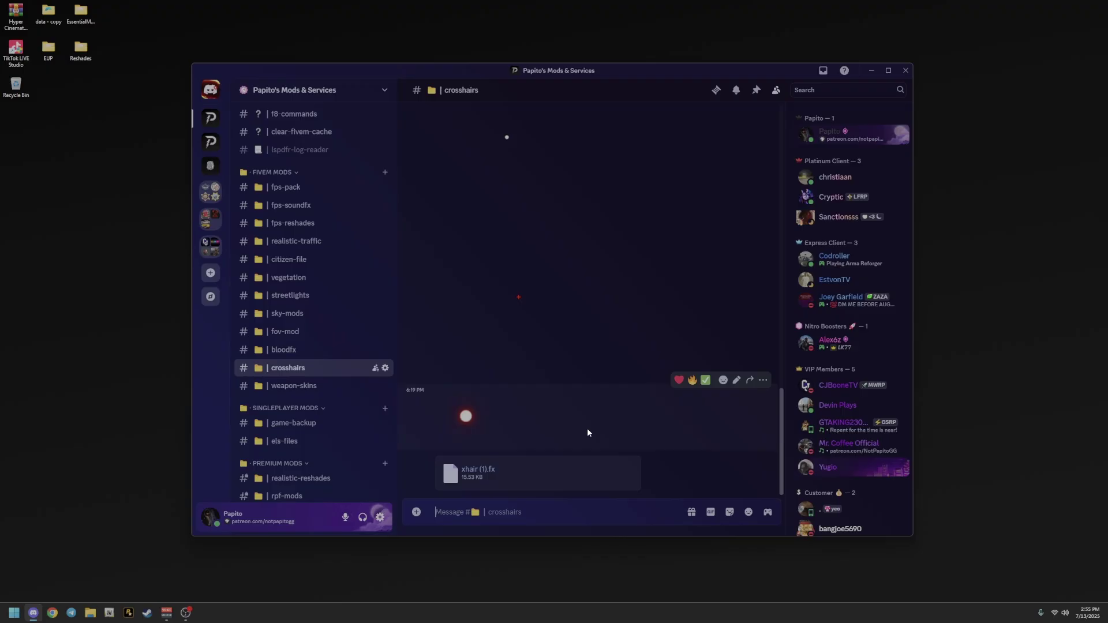
{"action": "scroll", "coordinate": [635, 463], "scroll_direction": "up", "scroll_amount": 5}
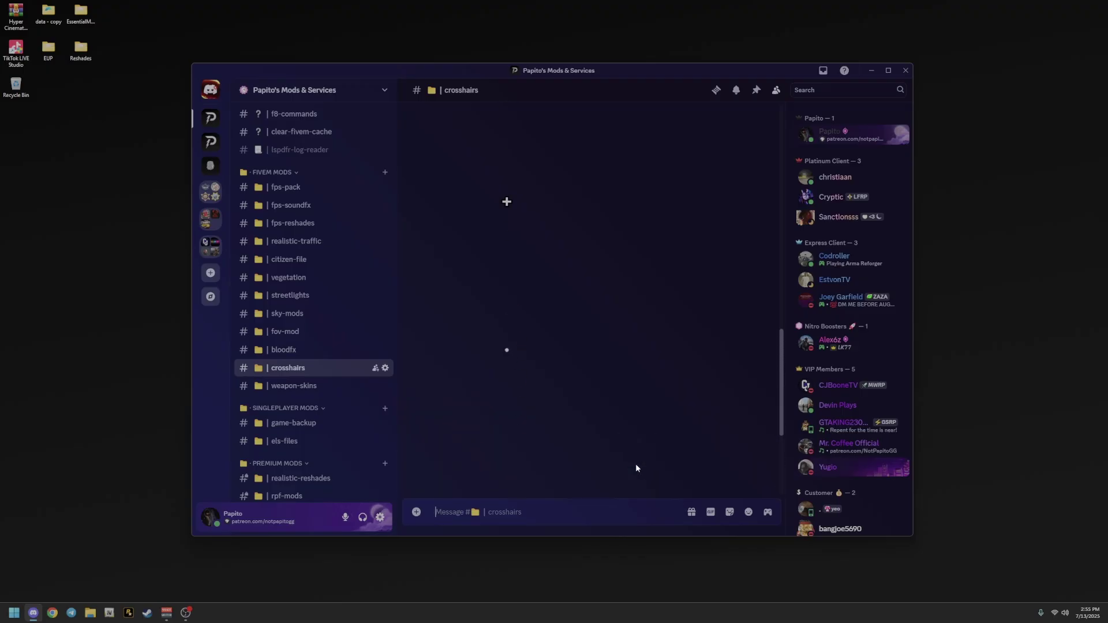
{"action": "scroll", "coordinate": [636, 464], "scroll_direction": "up", "scroll_amount": 5}
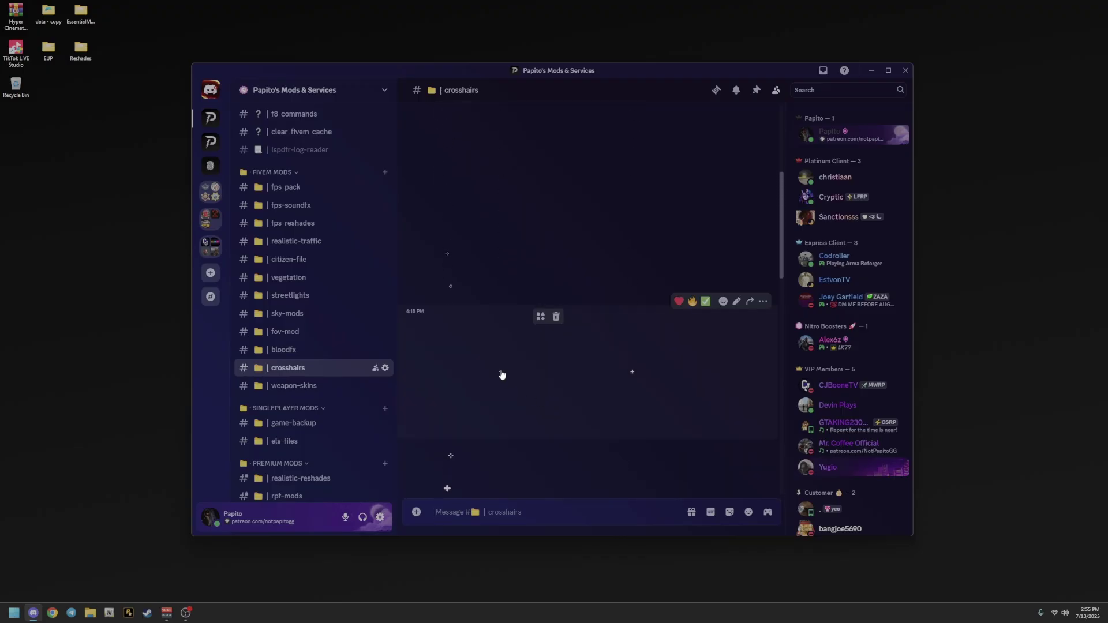
{"action": "scroll", "coordinate": [594, 415], "scroll_direction": "up", "scroll_amount": 5}
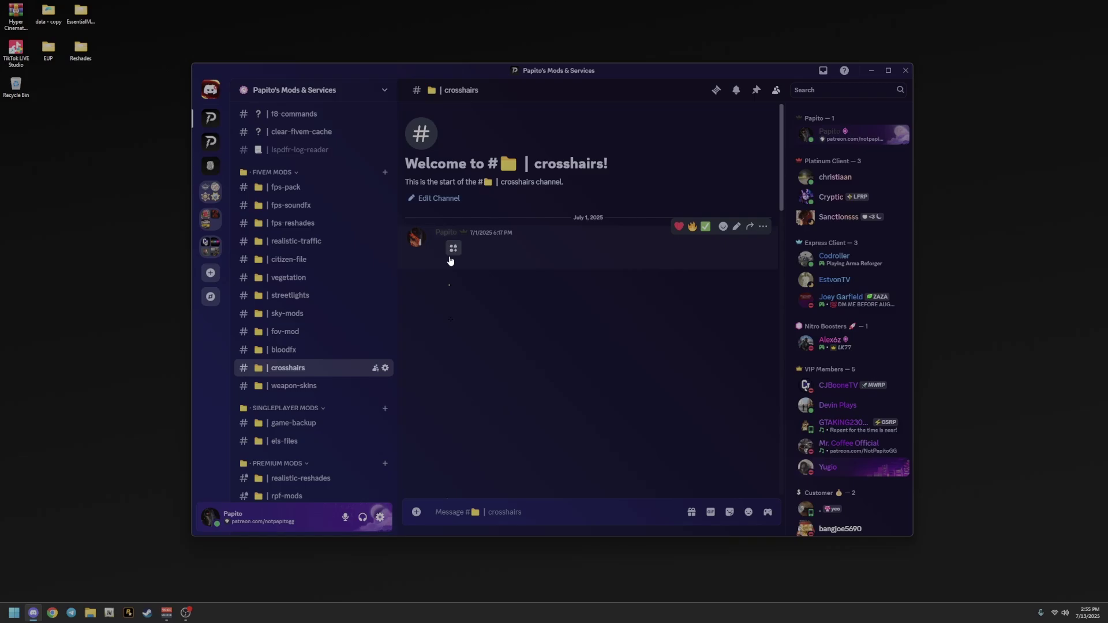
{"action": "left_click", "coordinate": [450, 267]}
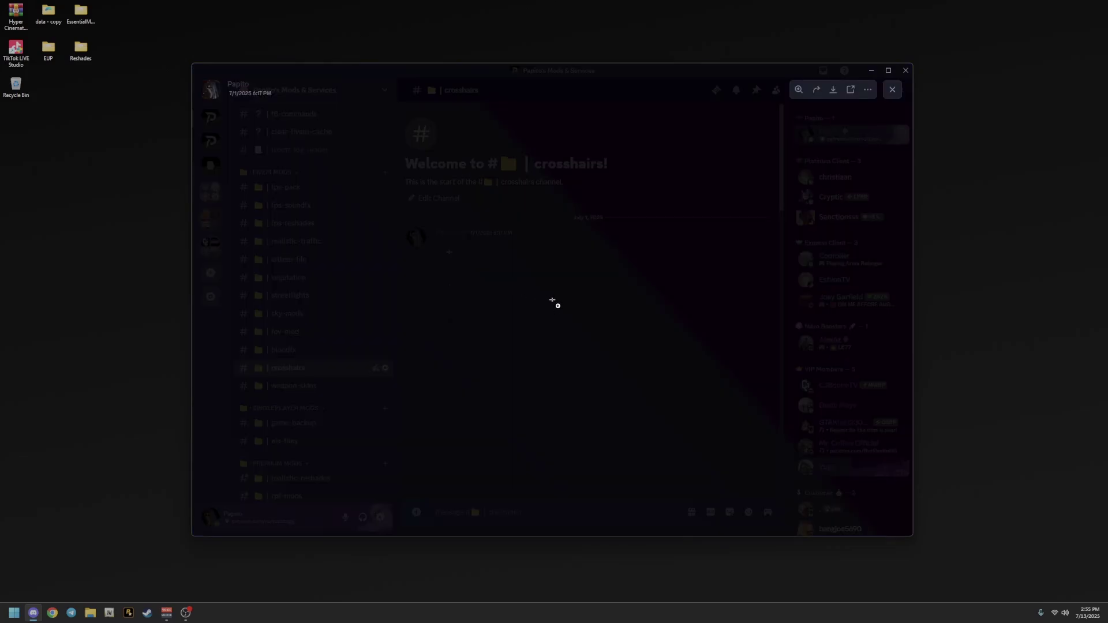
{"action": "right_click", "coordinate": [552, 298]}
{"action": "left_click", "coordinate": [573, 325]}
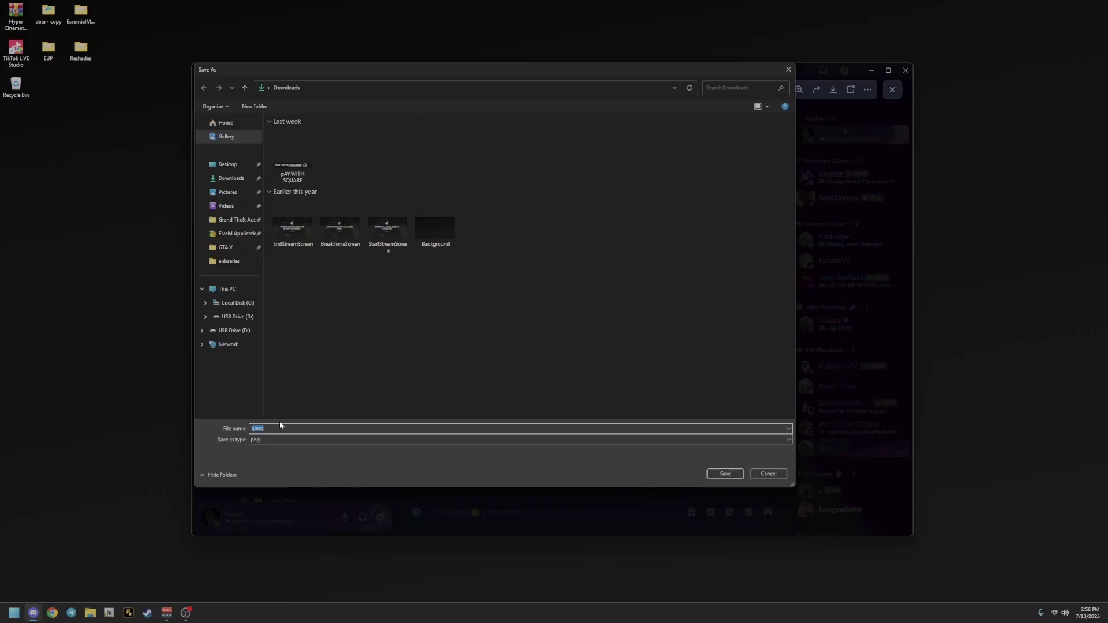
{"action": "type", "text": "Layer"}
{"action": "key", "text": "Return"}
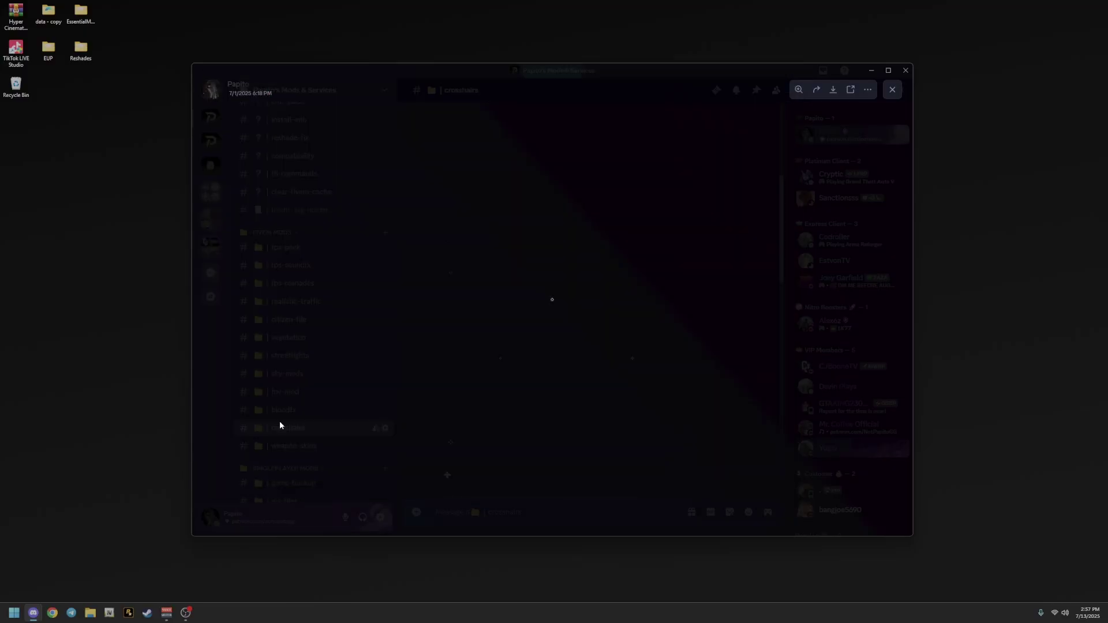
{"action": "left_click", "coordinate": [905, 69]}
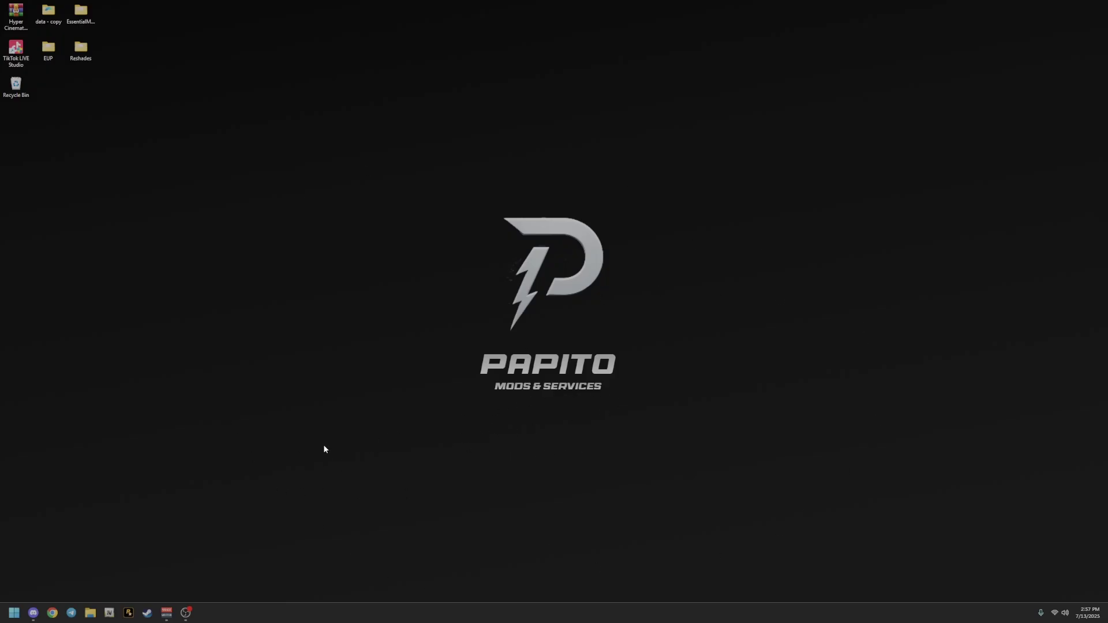
Switch to File Explorer and open the plugins folder inside FiveM Application Data.
{"action": "left_click", "coordinate": [90, 613]}
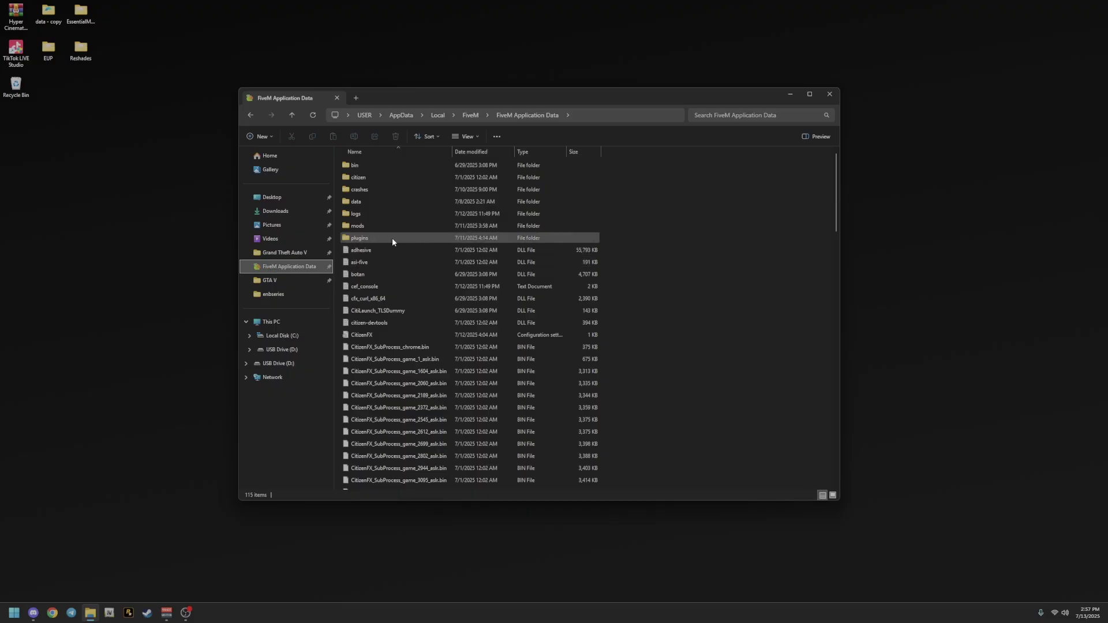
{"action": "mouse_move", "coordinate": [362, 236]}
{"action": "double_click", "coordinate": [363, 239]}
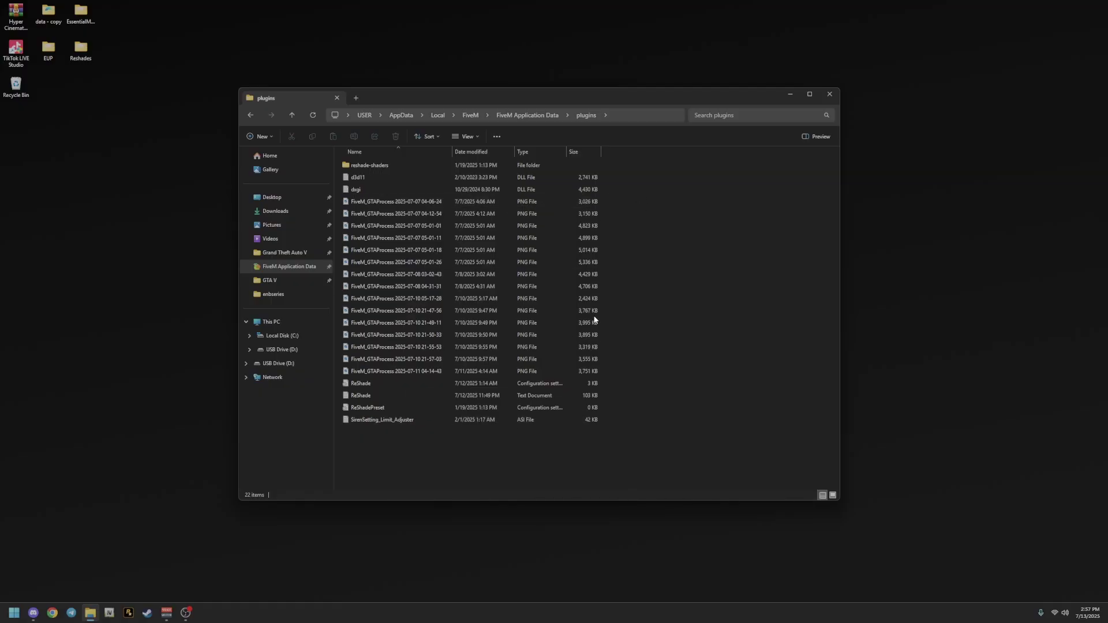
Look over the plugins folder's contents and the Grand Theft Auto V folder to locate their reshade-shaders folders.
{"action": "left_click_drag", "start_coordinate": [632, 357], "coordinate": [535, 202]}
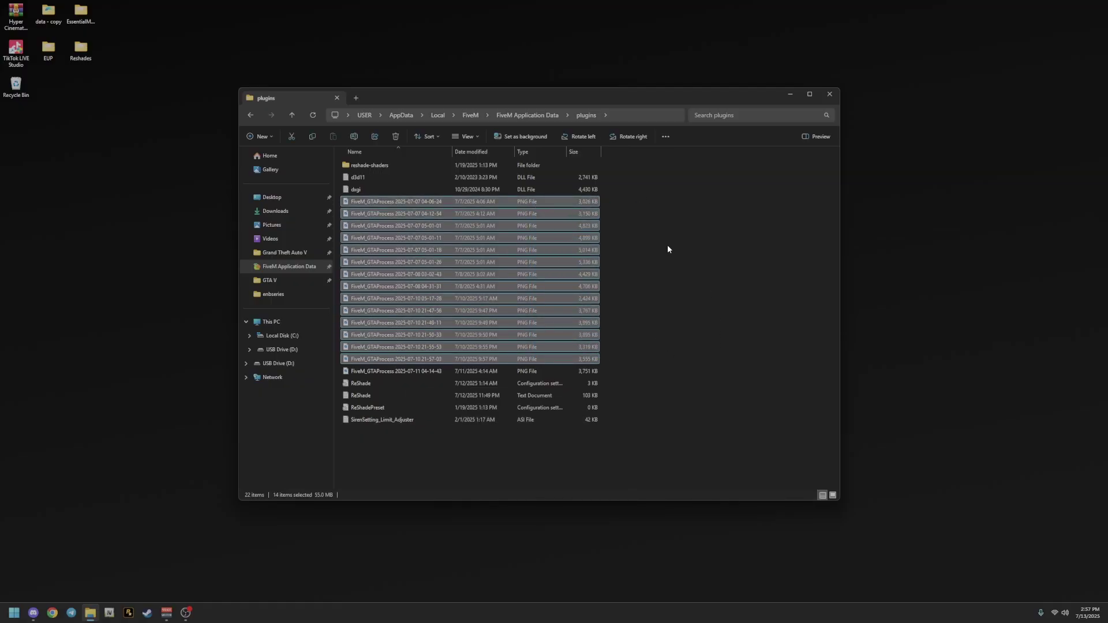
{"action": "left_click", "coordinate": [380, 158]}
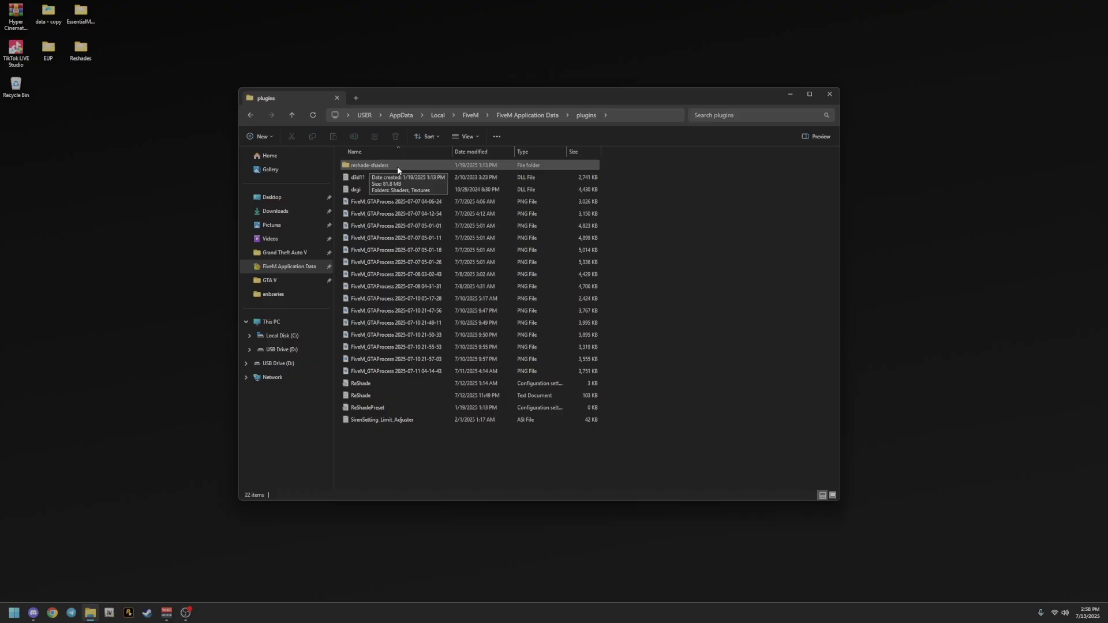
{"action": "left_click", "coordinate": [302, 253]}
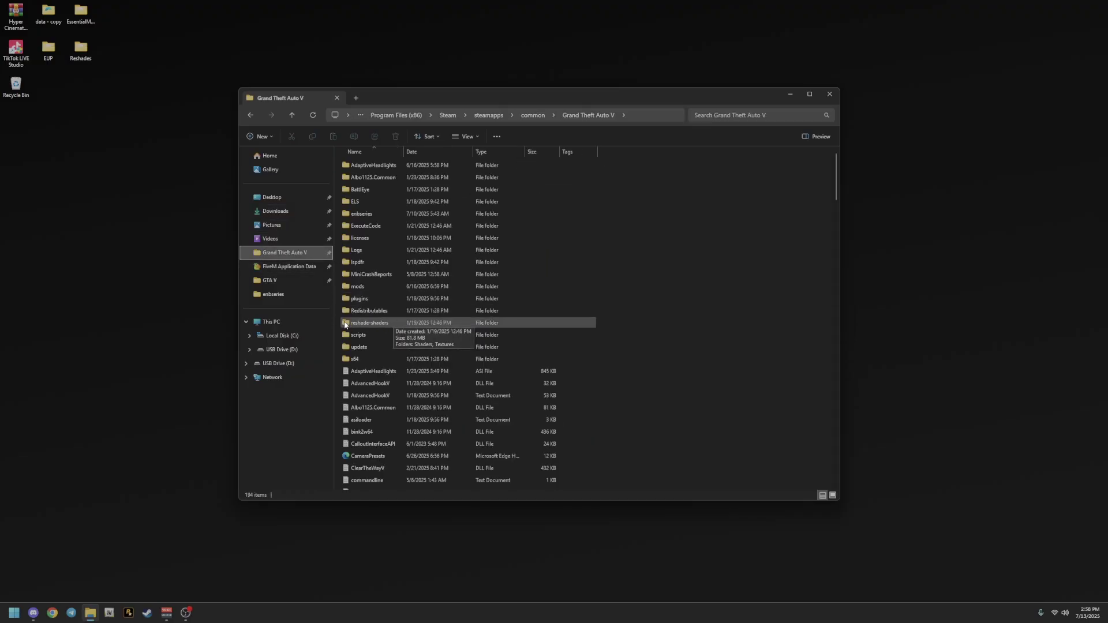
Open the Textures folder inside plugins > reshade-shaders of FiveM Application Data.
{"action": "left_click", "coordinate": [305, 268]}
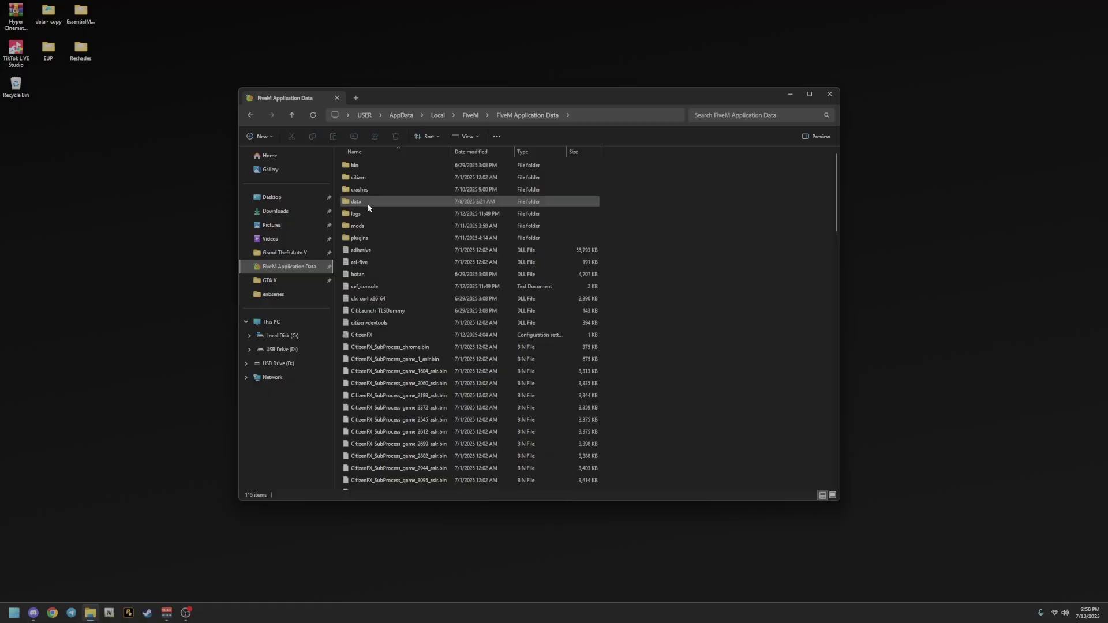
{"action": "double_click", "coordinate": [370, 238]}
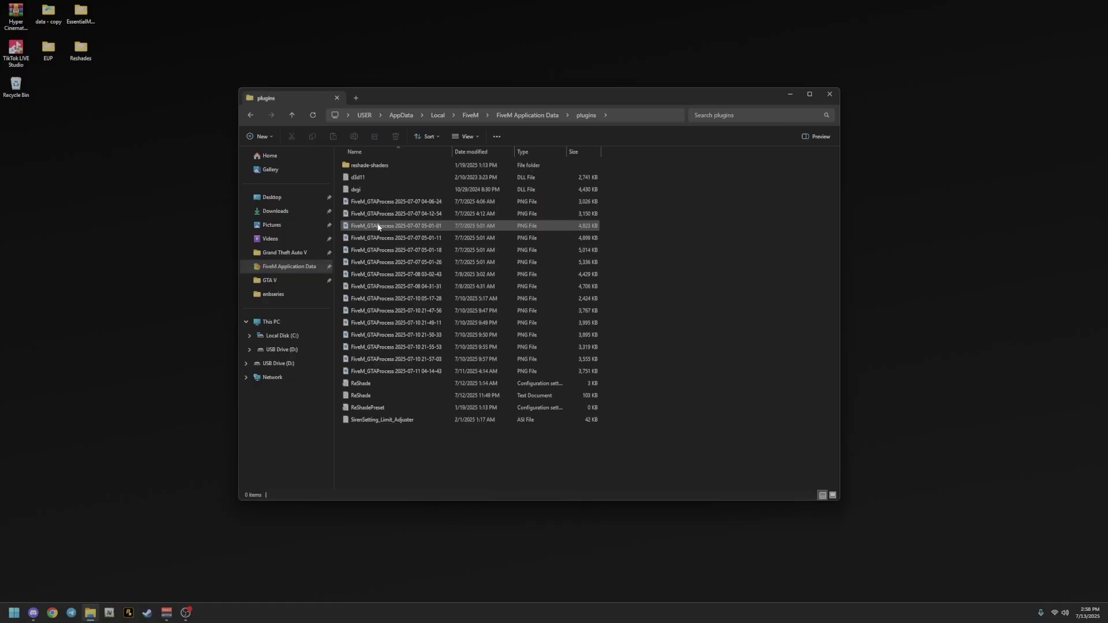
{"action": "left_click", "coordinate": [391, 166]}
{"action": "double_click", "coordinate": [386, 165]}
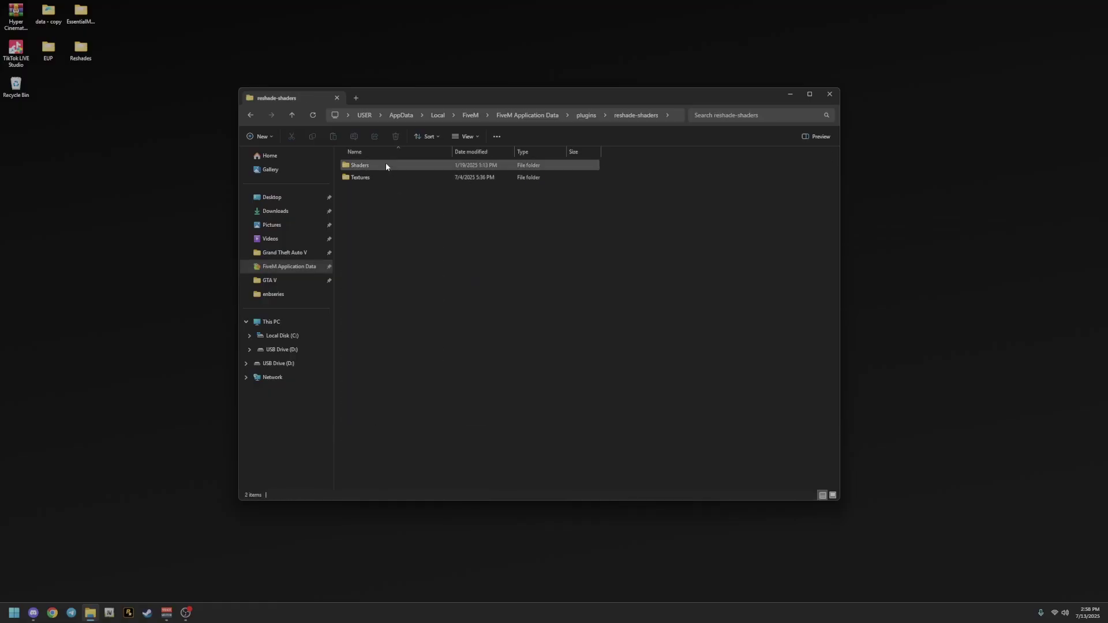
{"action": "left_click", "coordinate": [361, 179]}
{"action": "double_click", "coordinate": [362, 179]}
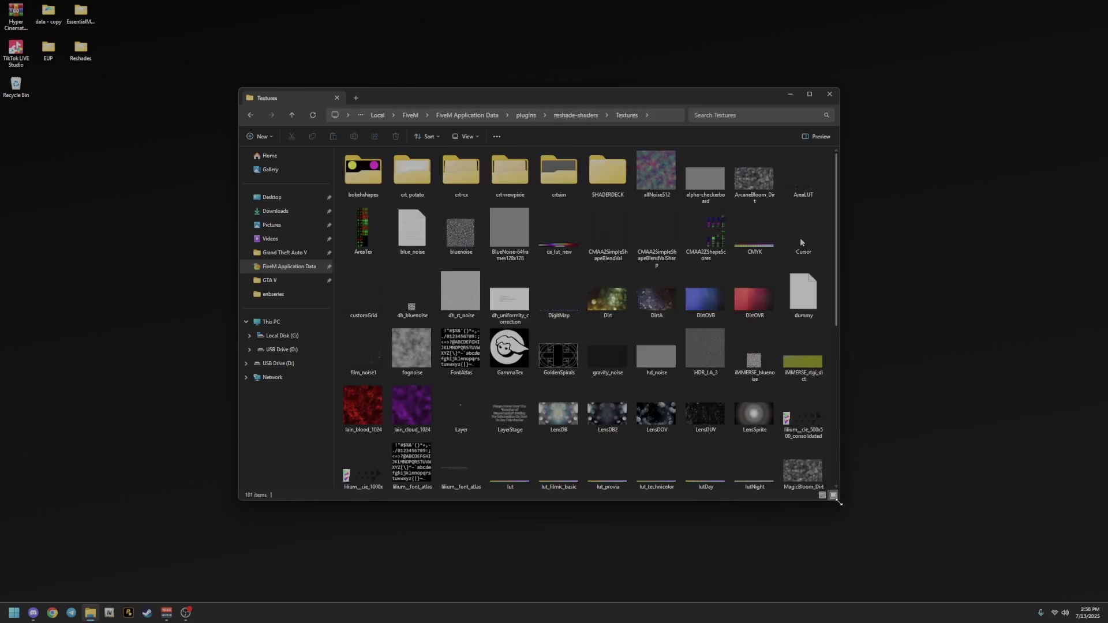
Enlarge the Textures window and select the existing Layer image among the texture files.
{"action": "left_click_drag", "start_coordinate": [838, 499], "coordinate": [924, 556]}
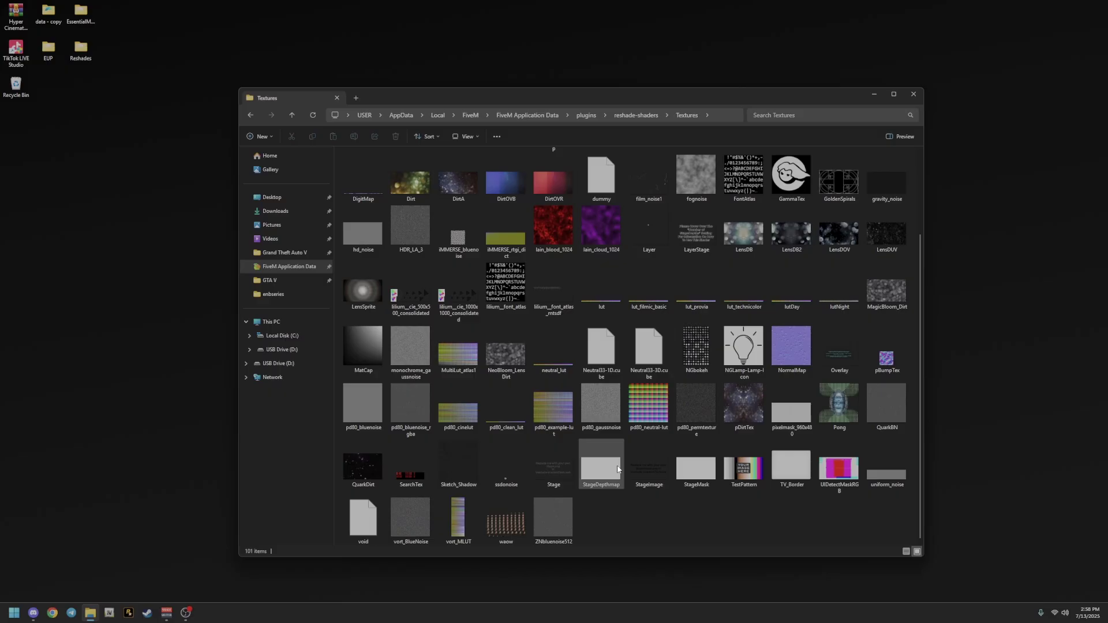
{"action": "scroll", "coordinate": [611, 493], "scroll_direction": "up", "scroll_amount": 2}
{"action": "scroll", "coordinate": [538, 483], "scroll_direction": "down", "scroll_amount": 2}
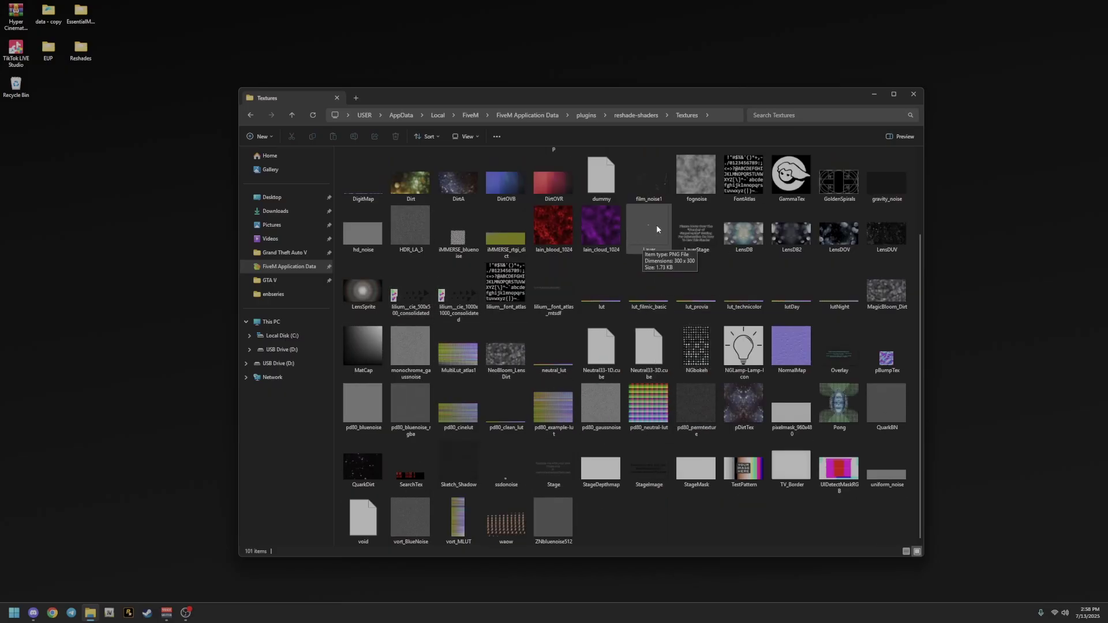
{"action": "left_click", "coordinate": [637, 235]}
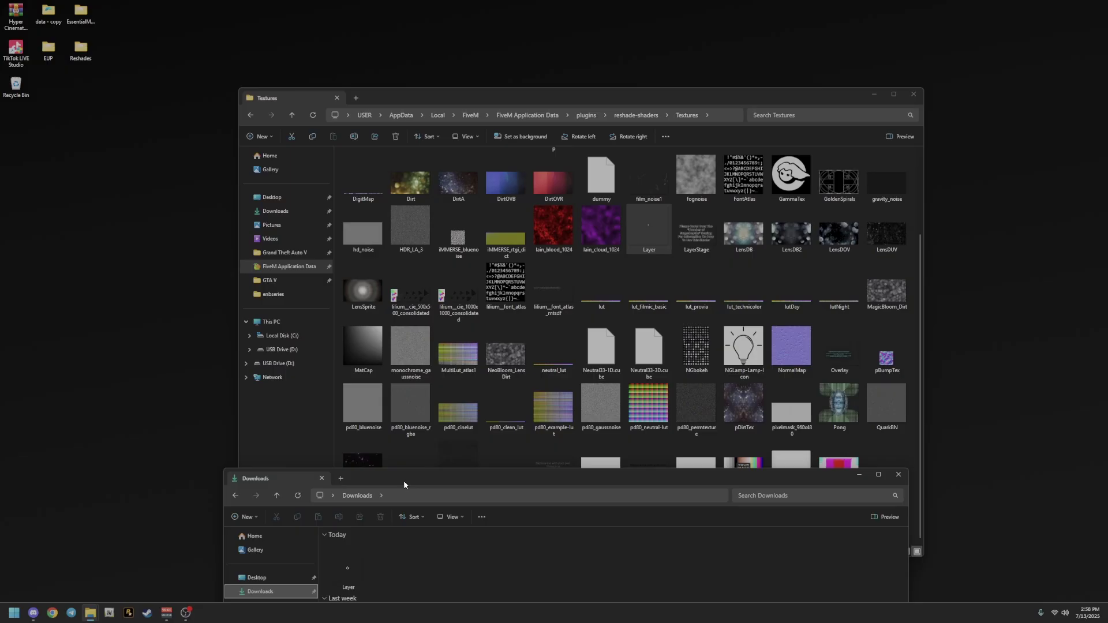
Move the new Layer image from Downloads into Textures, replacing the existing Layer.png, and close both folder windows.
{"action": "left_click_drag", "start_coordinate": [401, 475], "coordinate": [407, 480]}
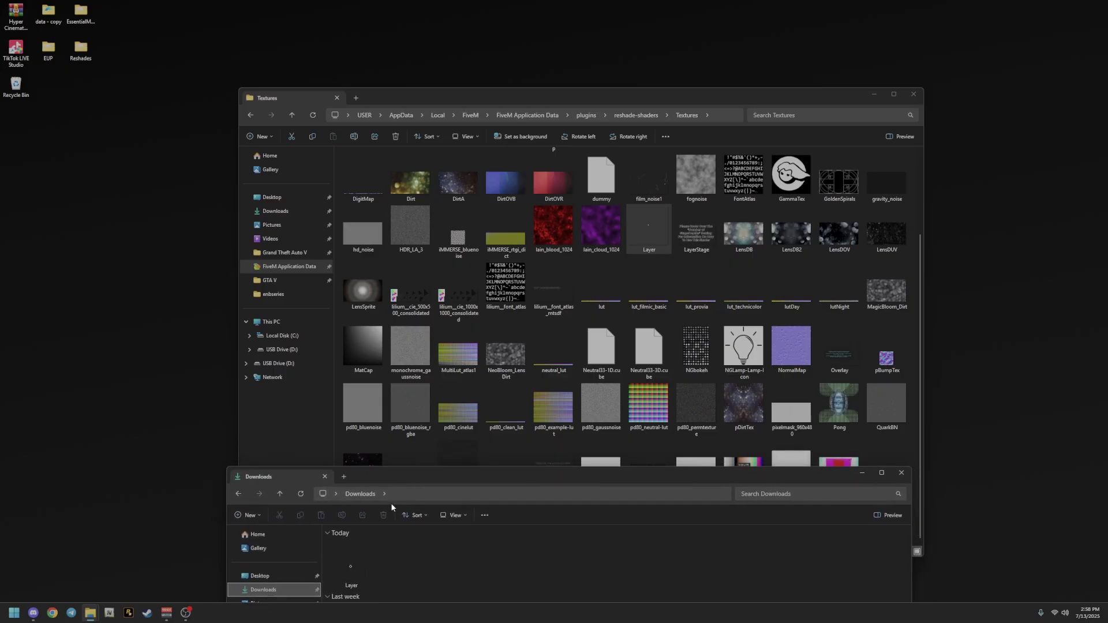
{"action": "left_click", "coordinate": [347, 570]}
{"action": "left_click_drag", "start_coordinate": [422, 477], "coordinate": [919, 215]}
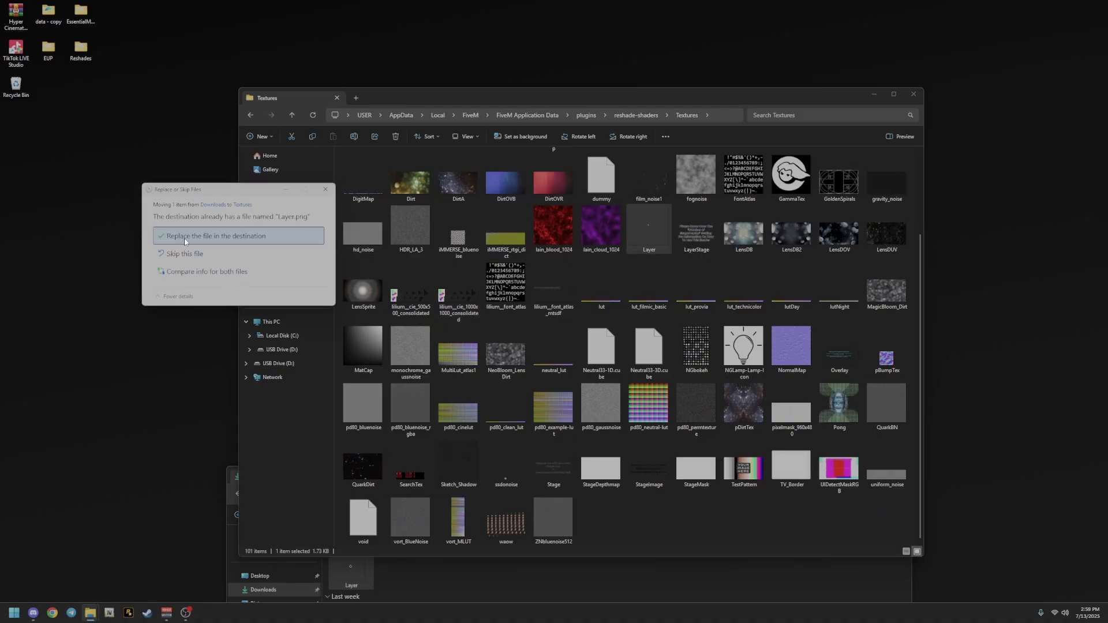
{"action": "left_click", "coordinate": [228, 237]}
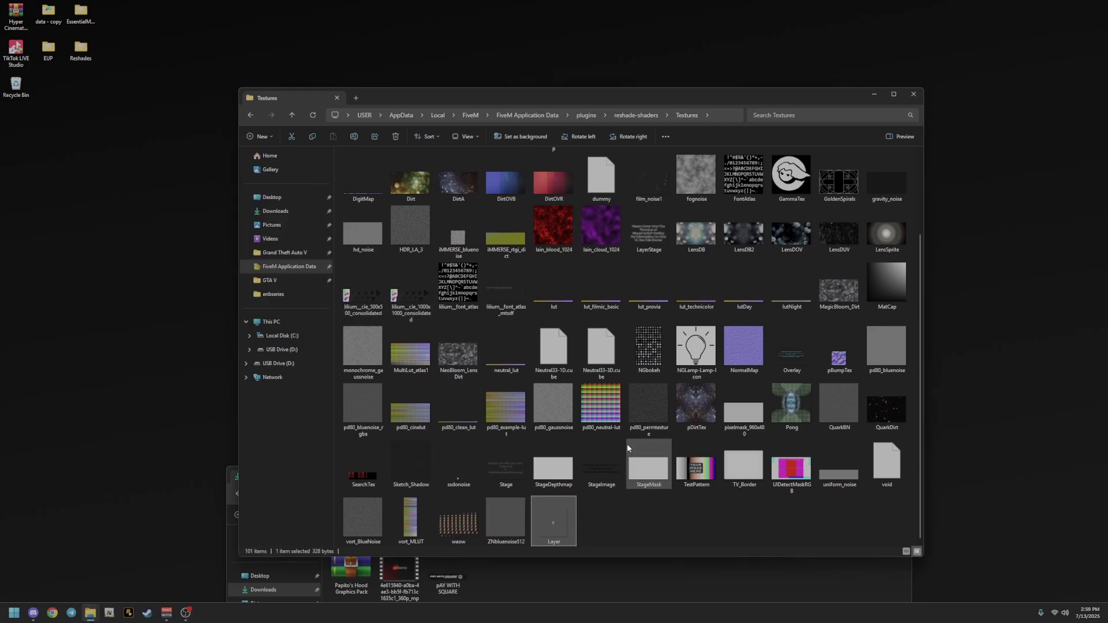
{"action": "left_click", "coordinate": [913, 94]}
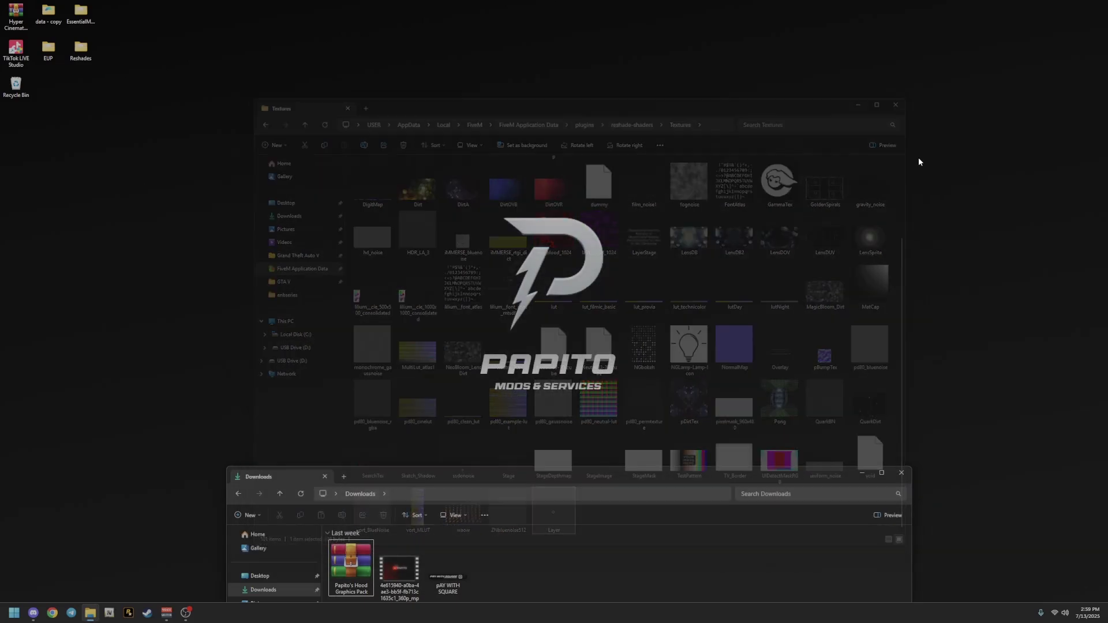
{"action": "left_click", "coordinate": [902, 472]}
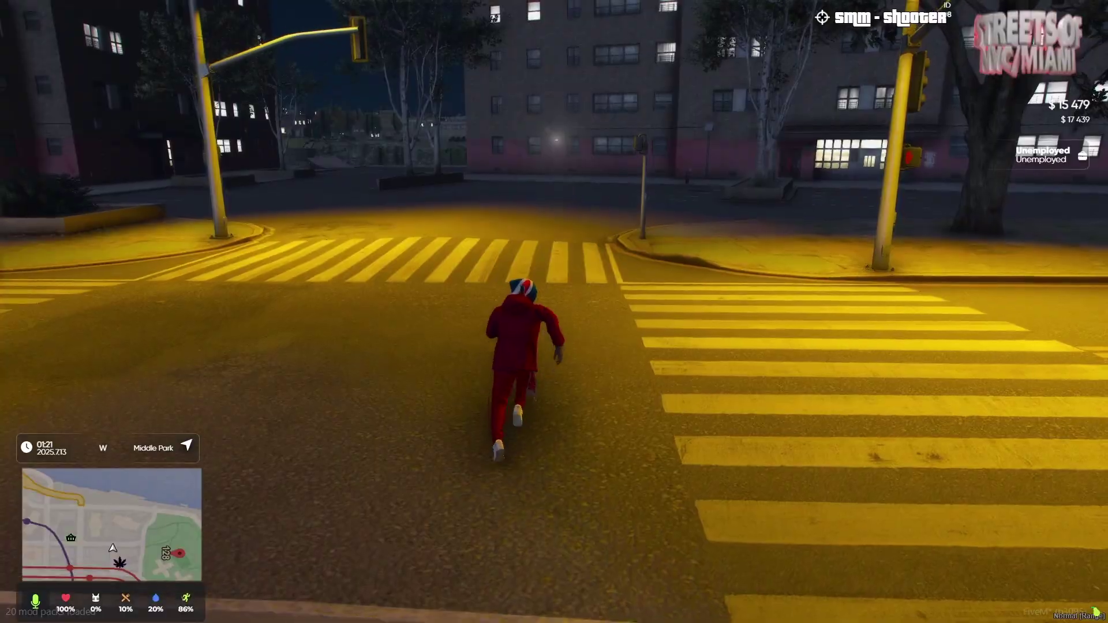
{"action": "key", "text": "w"}
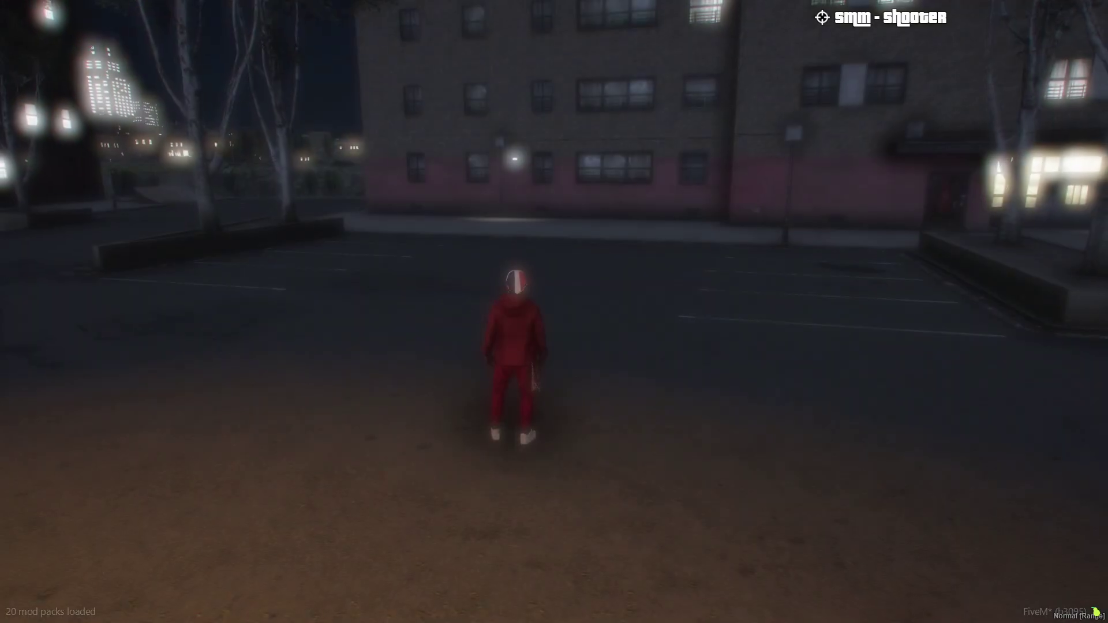
{"action": "key", "text": "w"}
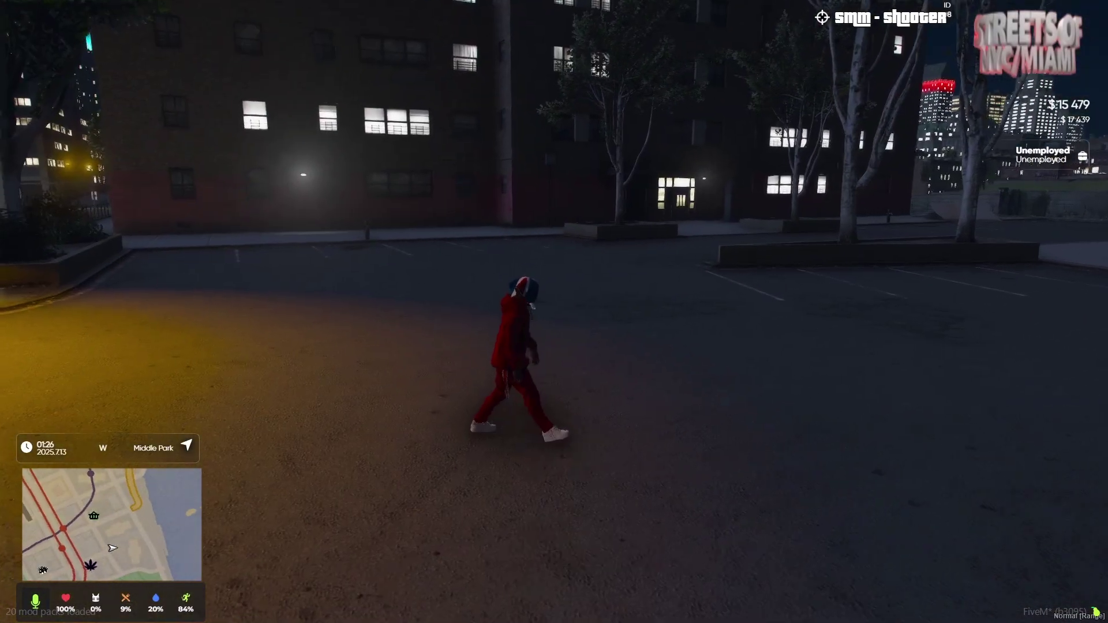
{"action": "key", "text": "w"}
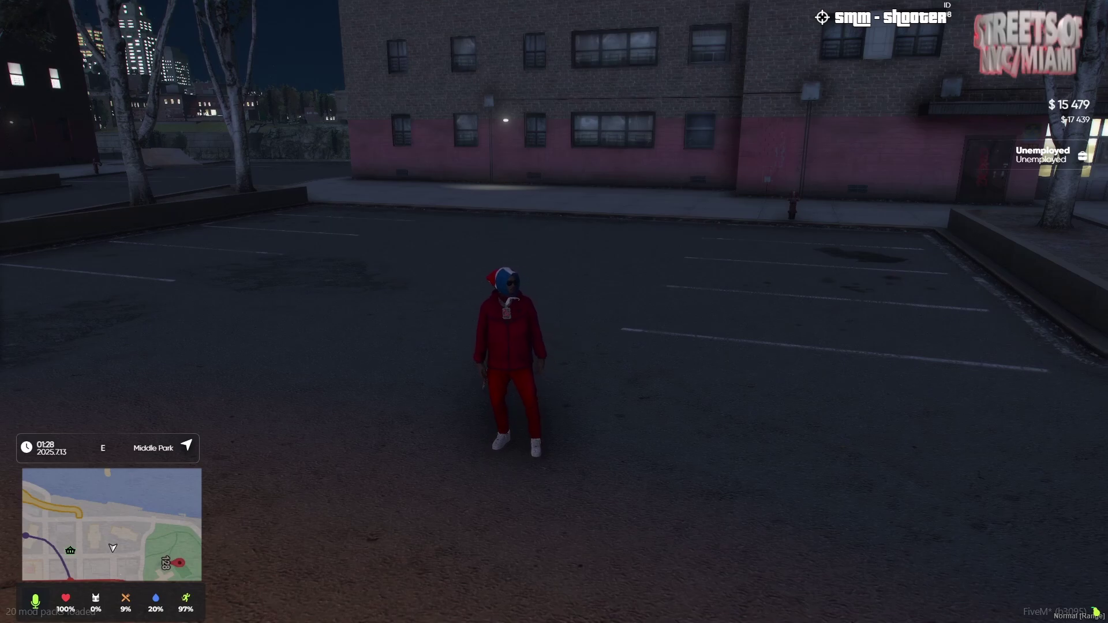
Open the ReShade overlay in the FiveM game and search the effects list for "layer".
{"action": "key", "text": "Home"}
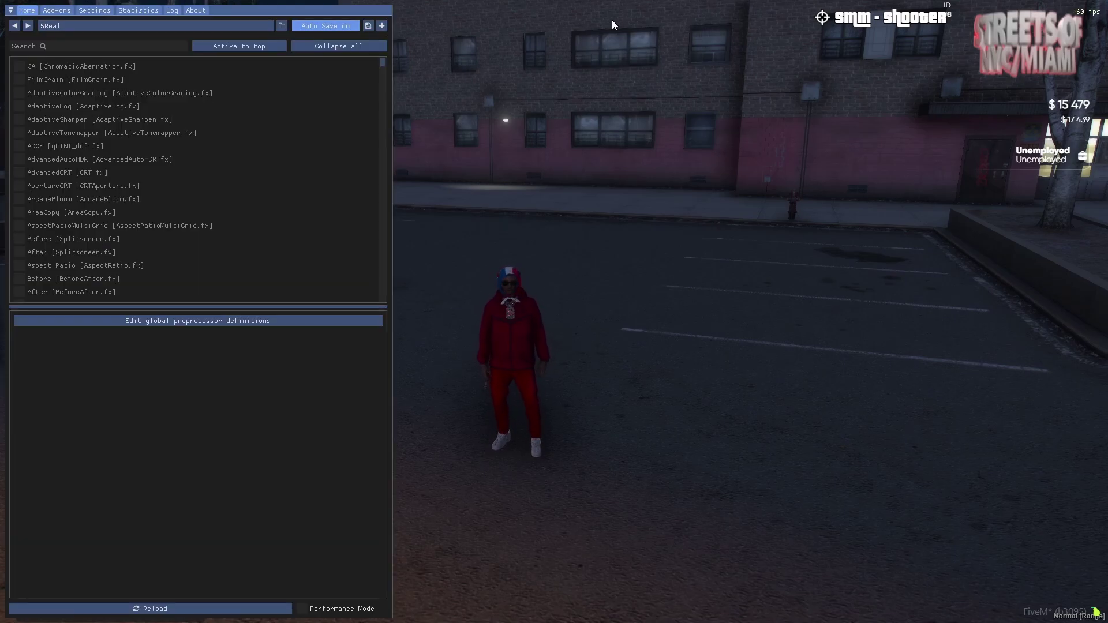
{"action": "left_click", "coordinate": [138, 47]}
{"action": "type", "text": "laye"}
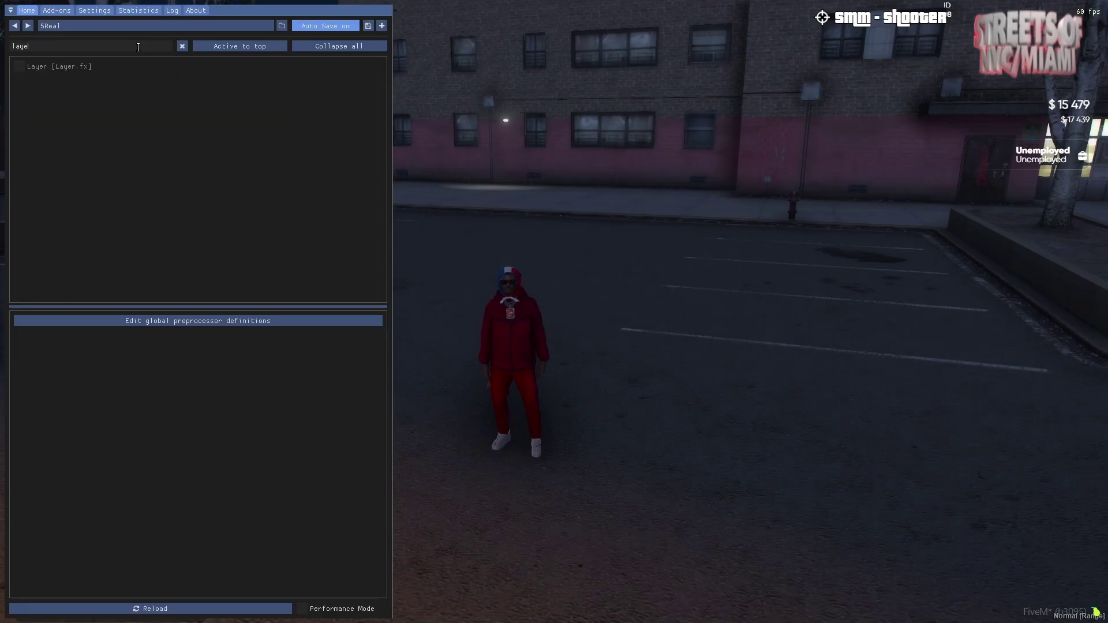
{"action": "type", "text": "r"}
View the available ReShade presets without choosing another one, and re-enter "layer" as the effect search.
{"action": "left_click", "coordinate": [196, 27]}
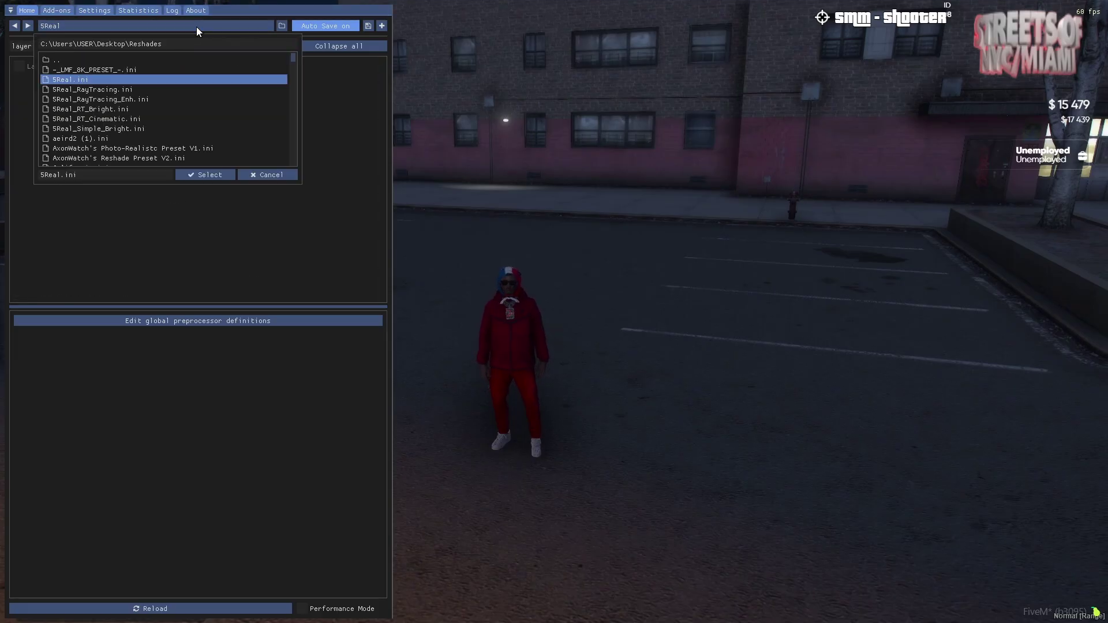
{"action": "left_click", "coordinate": [340, 135]}
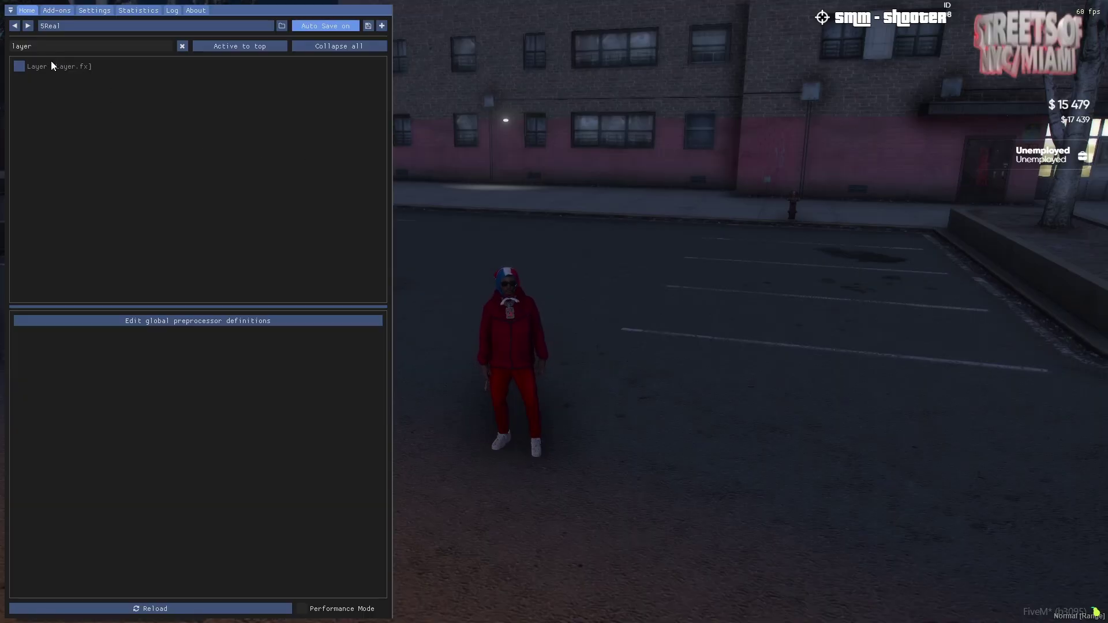
{"action": "left_click_drag", "start_coordinate": [33, 47], "coordinate": [4, 55]}
{"action": "key", "text": "BackSpace"}
{"action": "type", "text": "layer"}
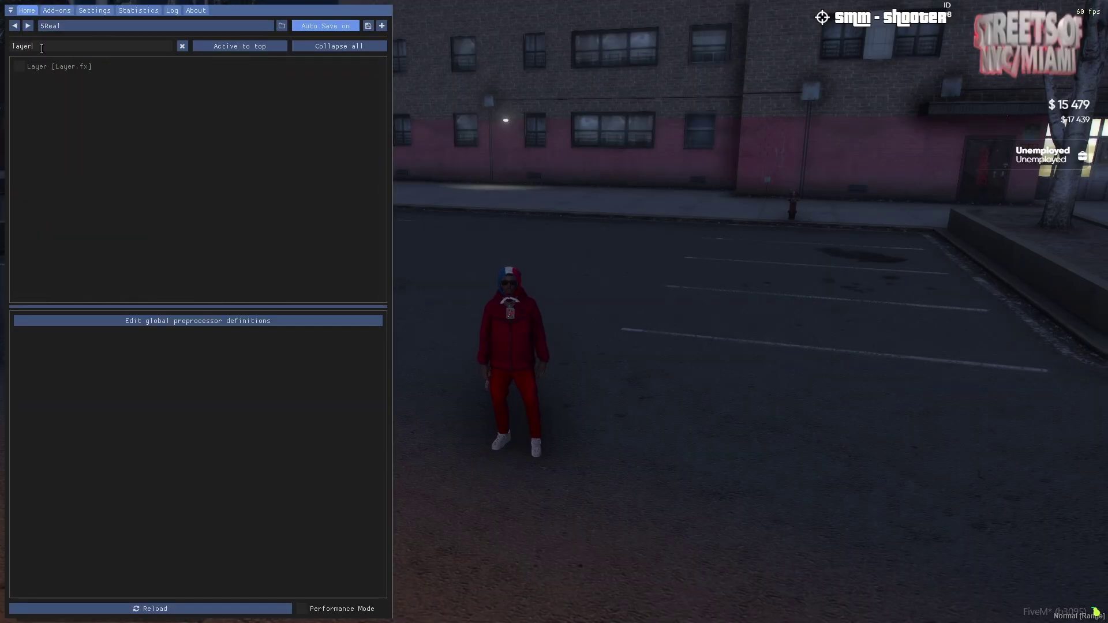
Enable the Layer effect from Layer.fx and set its Layer Scale to 1.034.
{"action": "left_click_drag", "start_coordinate": [41, 48], "coordinate": [21, 47]}
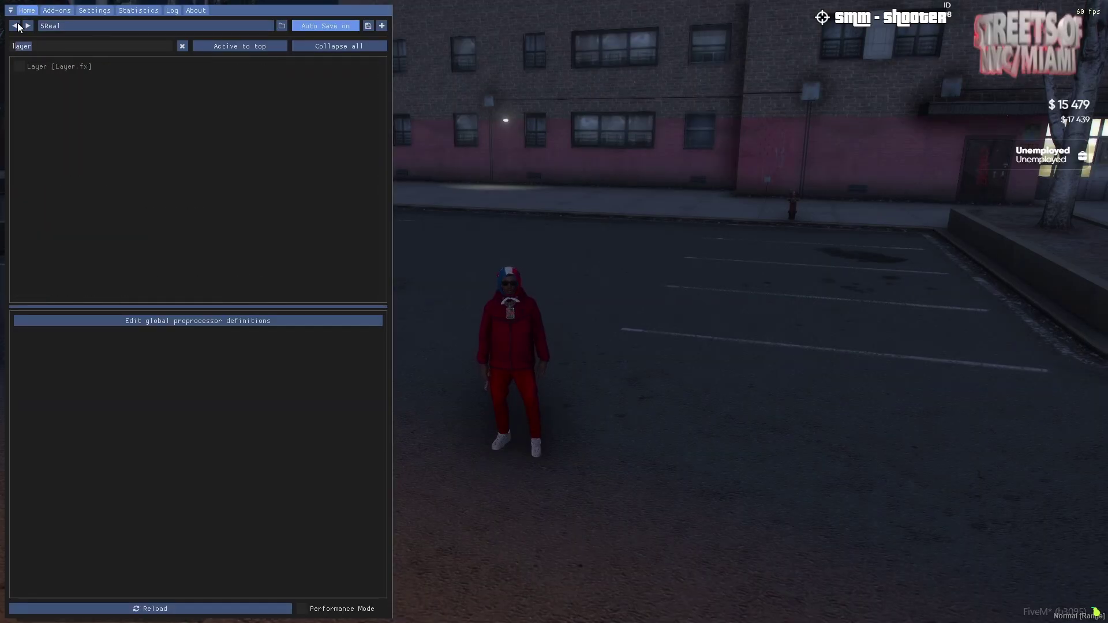
{"action": "left_click", "coordinate": [19, 67]}
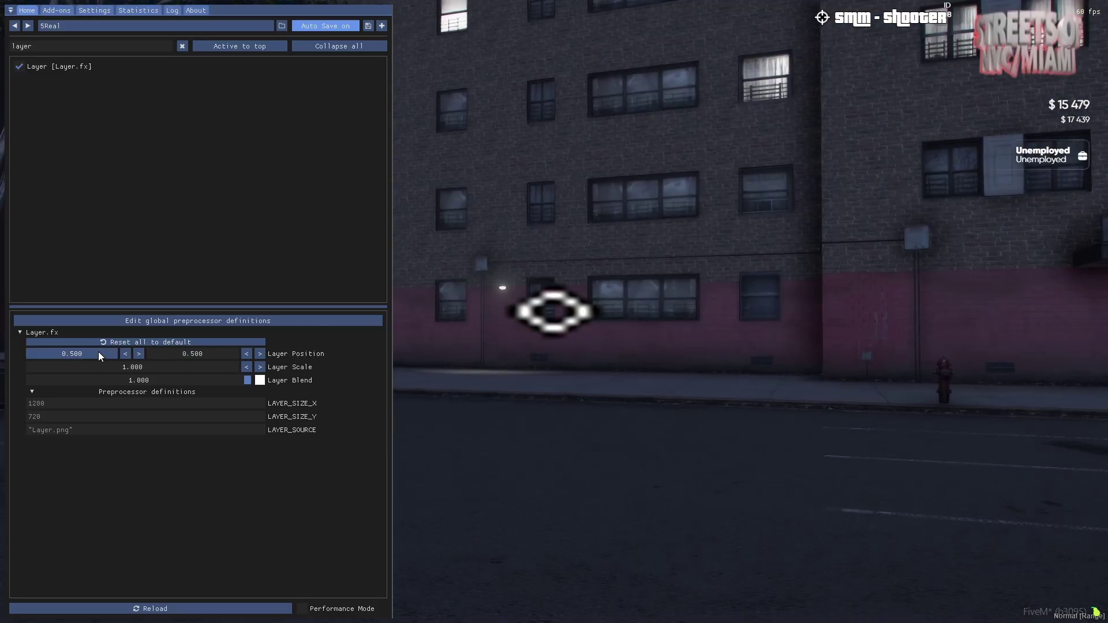
{"action": "mouse_move", "coordinate": [129, 364]}
{"action": "left_mouse_down"}
{"action": "mouse_move", "coordinate": [14, 367]}
{"action": "mouse_move", "coordinate": [673, 371]}
{"action": "mouse_move", "coordinate": [39, 368]}
{"action": "mouse_move", "coordinate": [231, 367]}
{"action": "mouse_move", "coordinate": [73, 366]}
{"action": "mouse_move", "coordinate": [139, 368]}
{"action": "left_mouse_up"}
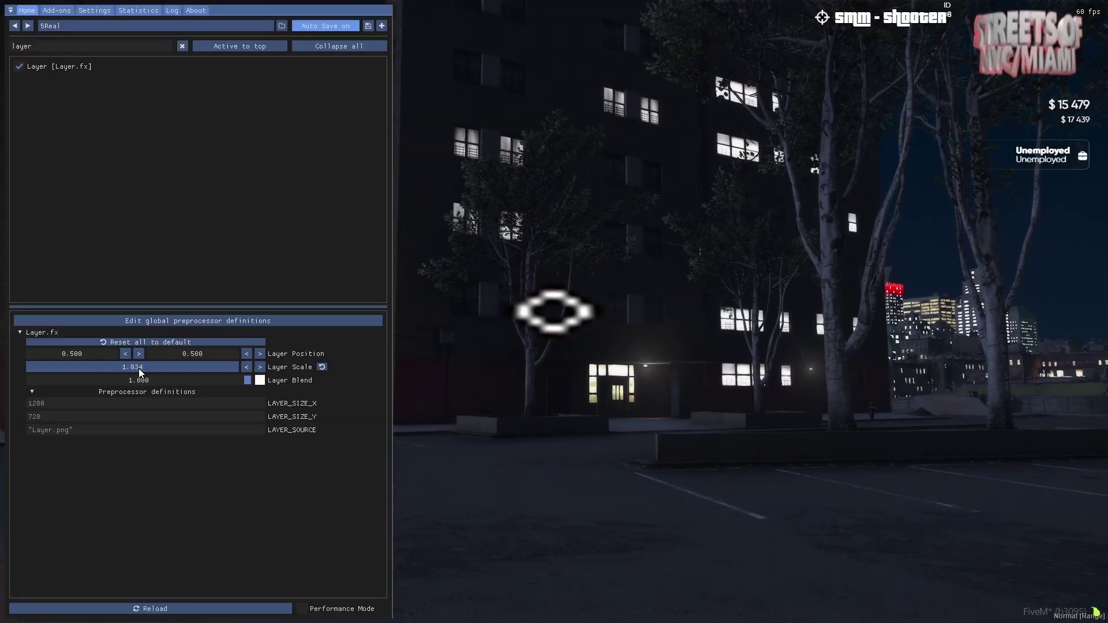
{"action": "double_click", "coordinate": [165, 363]}
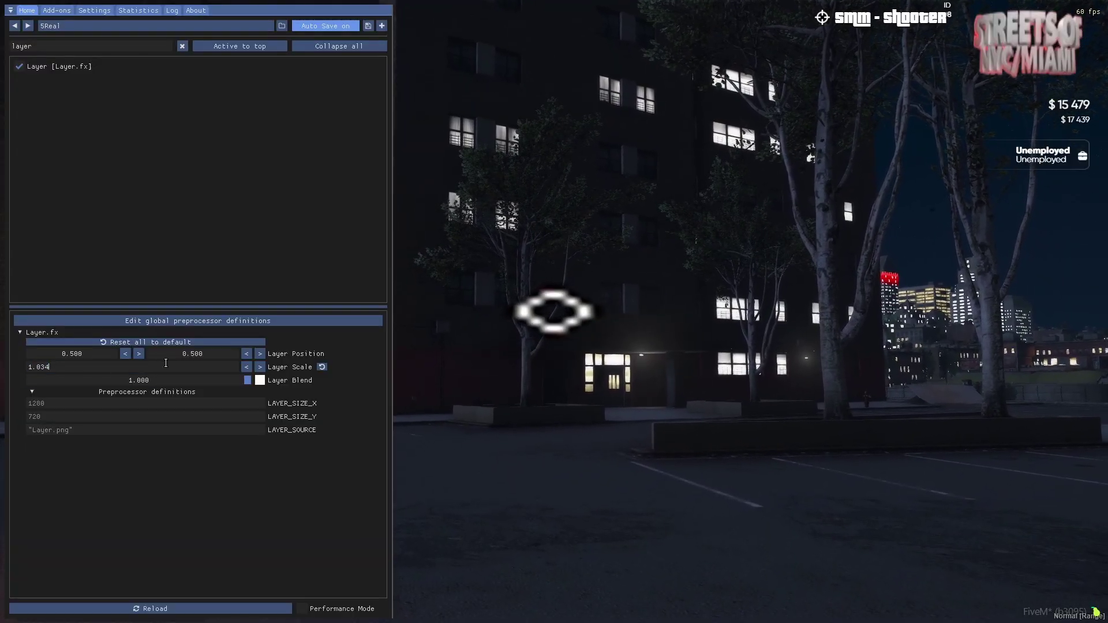
{"action": "left_click", "coordinate": [350, 375]}
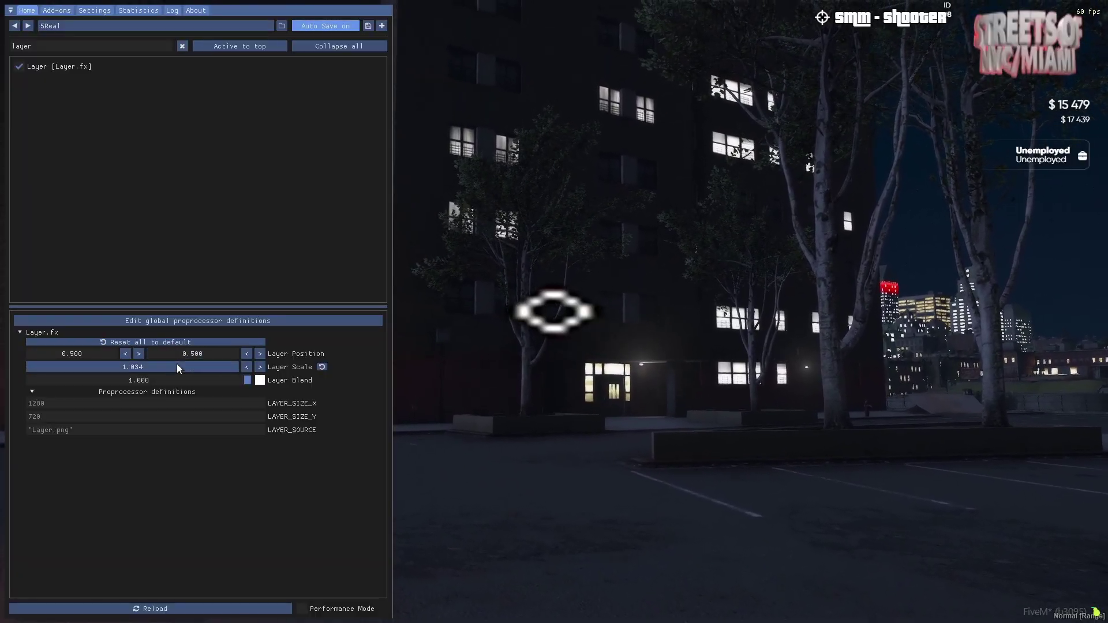
Compare smaller and larger crosshair sizes, and reduce the Layer Scale to about 0.16 for a small crosshair.
{"action": "left_click_drag", "start_coordinate": [177, 364], "coordinate": [58, 366]}
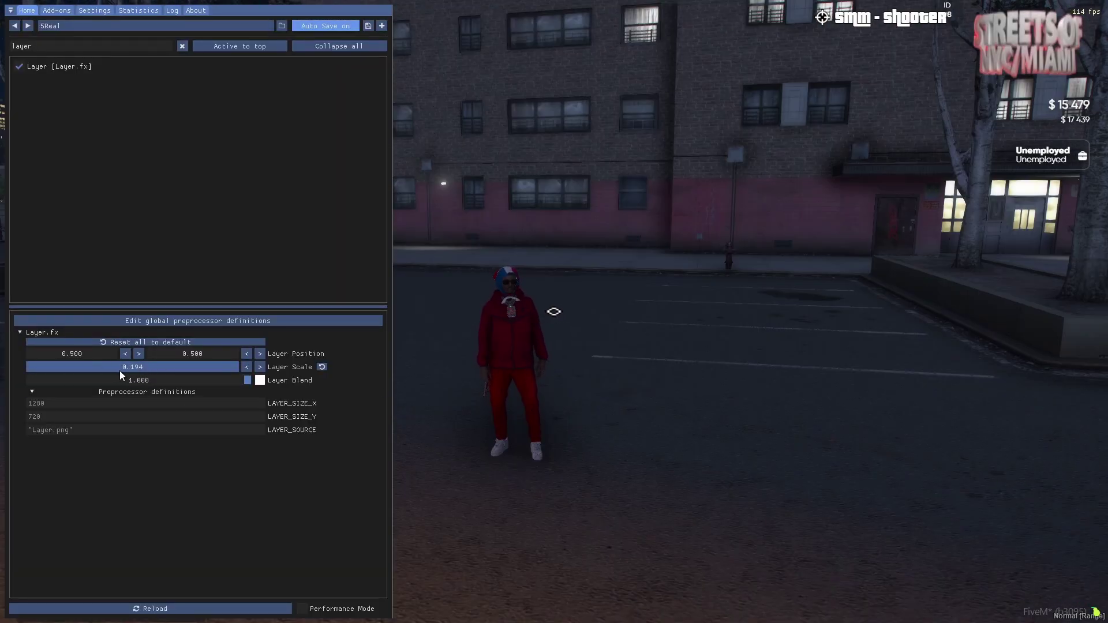
{"action": "left_click_drag", "start_coordinate": [120, 373], "coordinate": [165, 379]}
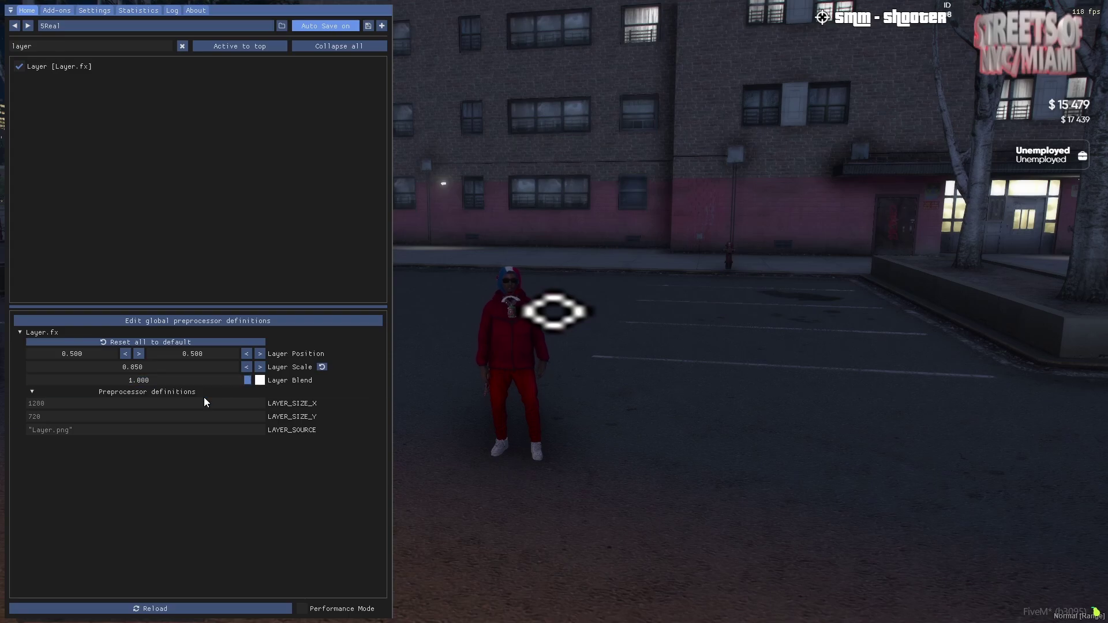
{"action": "left_click_drag", "start_coordinate": [184, 373], "coordinate": [83, 369]}
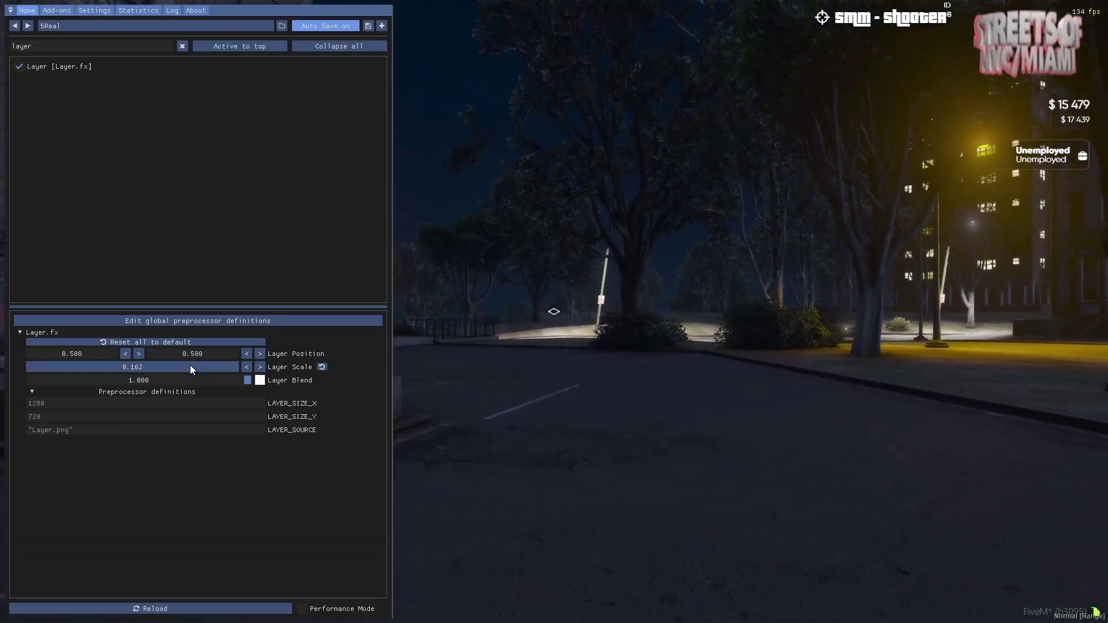
{"action": "left_click_drag", "start_coordinate": [190, 366], "coordinate": [176, 366]}
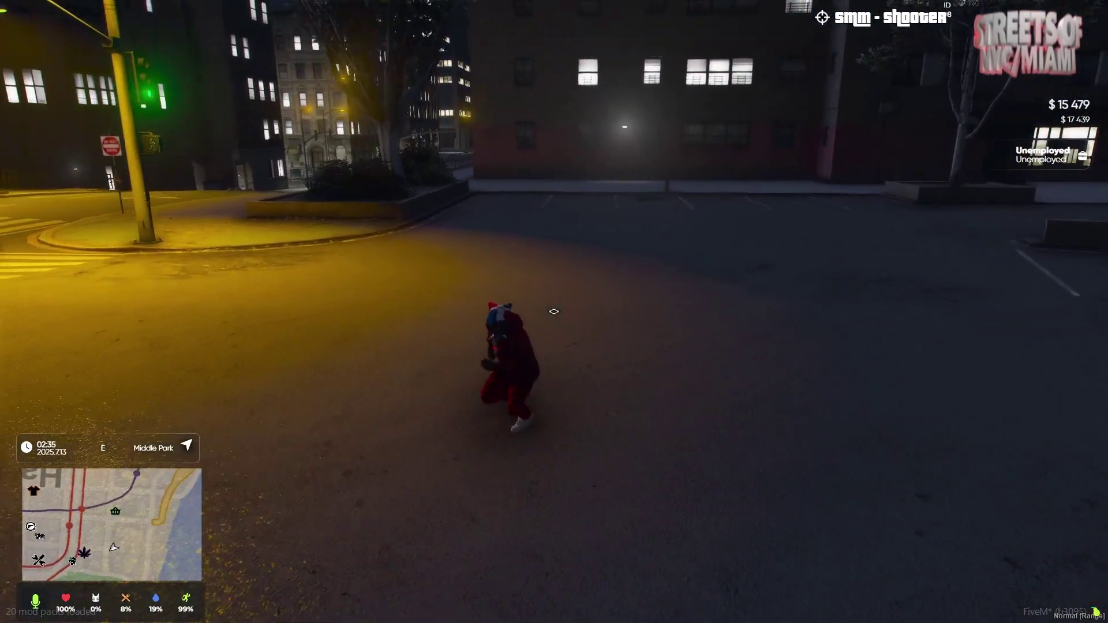
Test the crosshair in the game with the overlay closed by equipping the weapon, moving the character and aiming.
{"action": "key", "text": "shift+w"}
{"action": "key", "text": "1"}
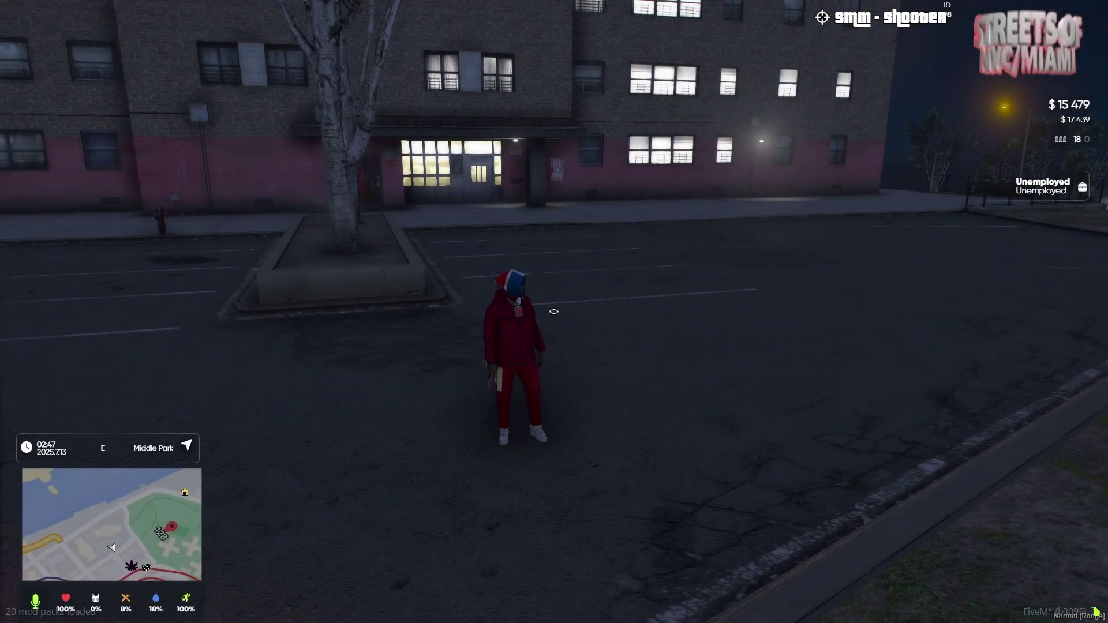
{"action": "key", "text": "shift+w"}
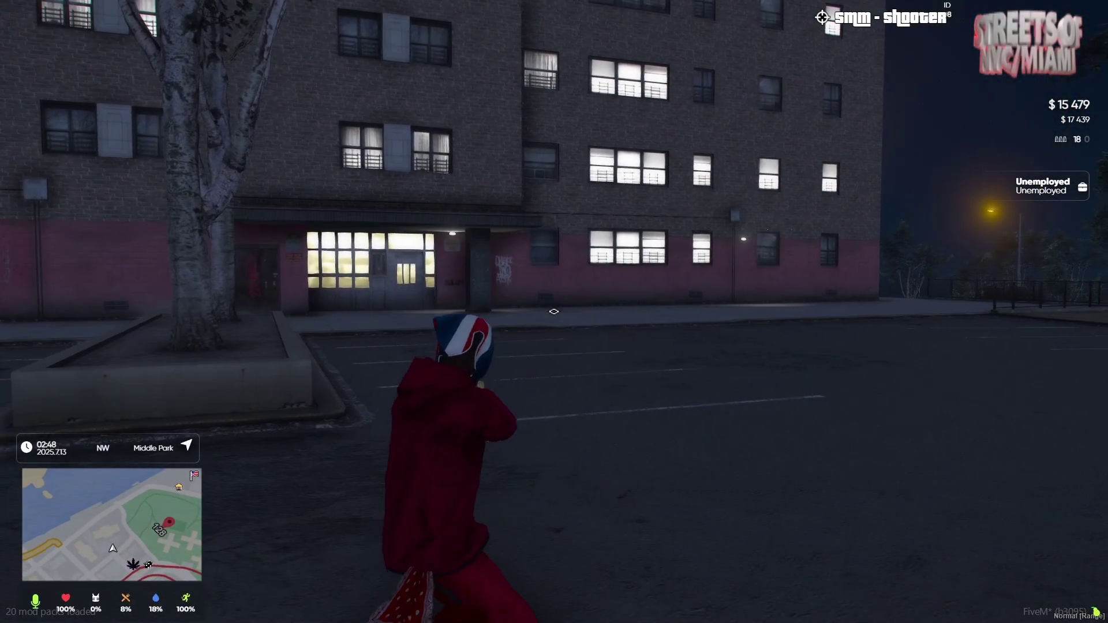
{"action": "key", "text": "w"}
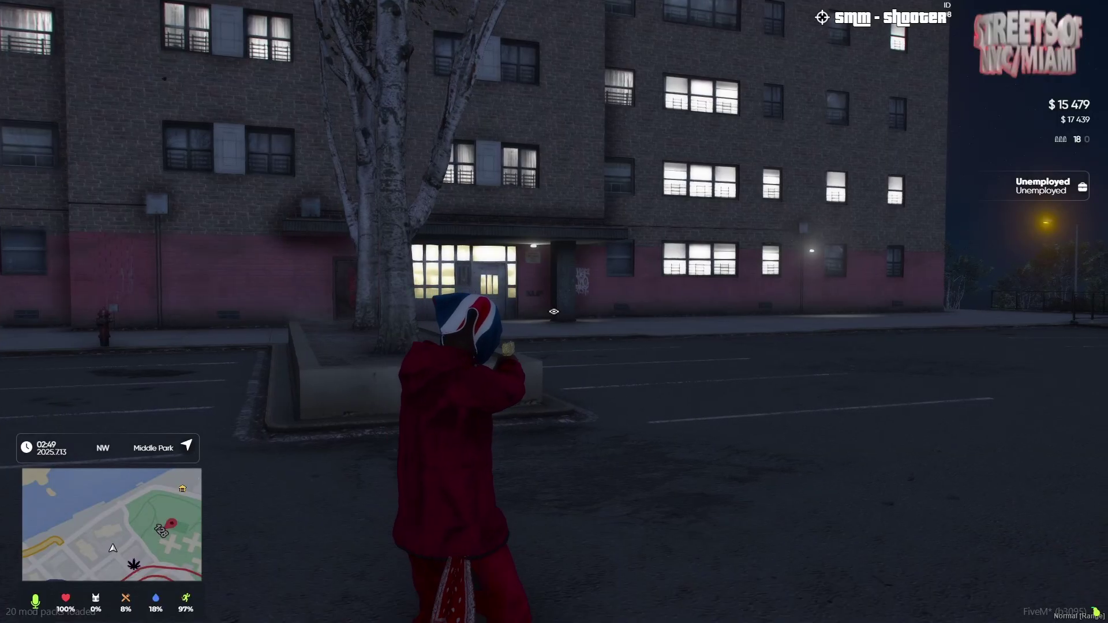